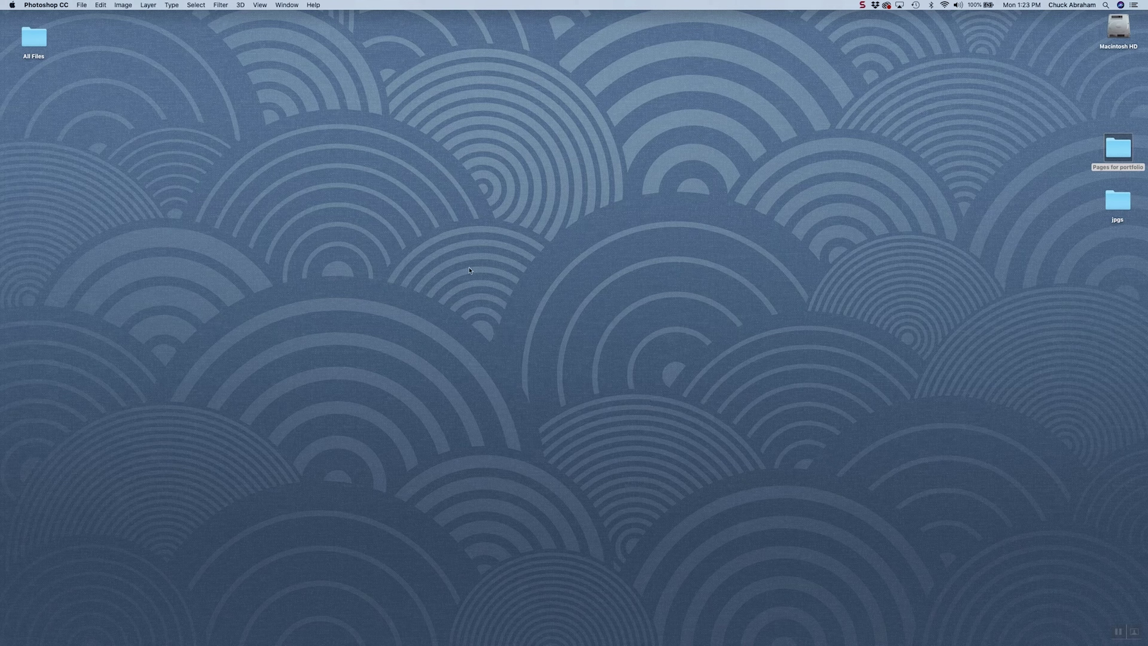
Step: Create a new transparent 1920 × 1080 pixel document with resolution set to 15
left_click(83, 7)
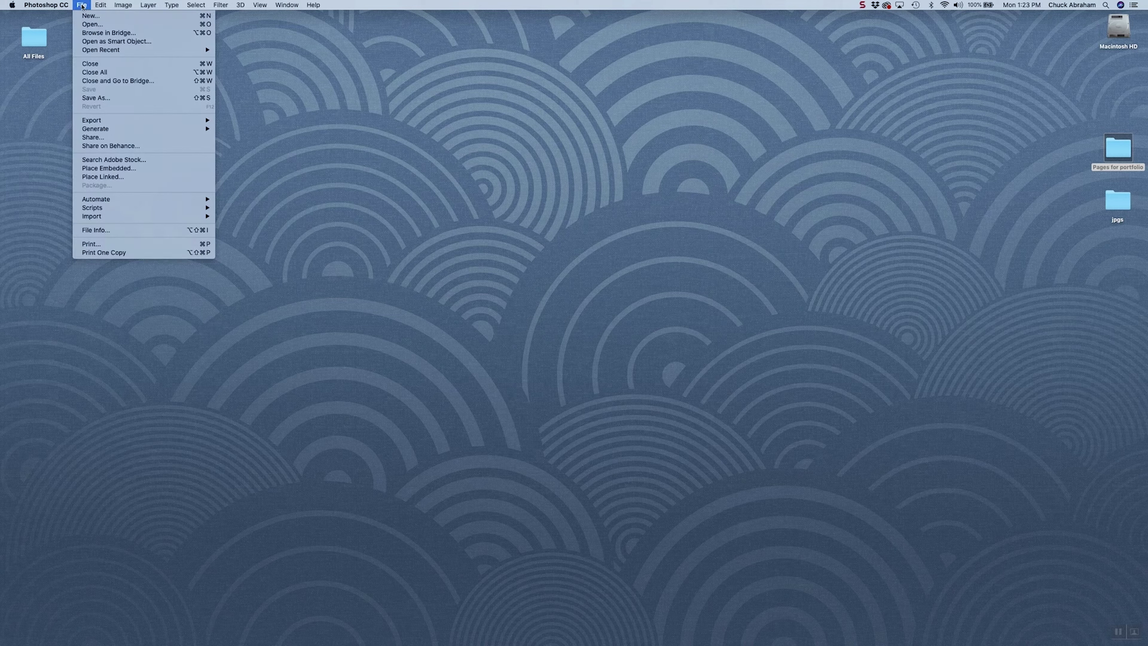
left_click(91, 16)
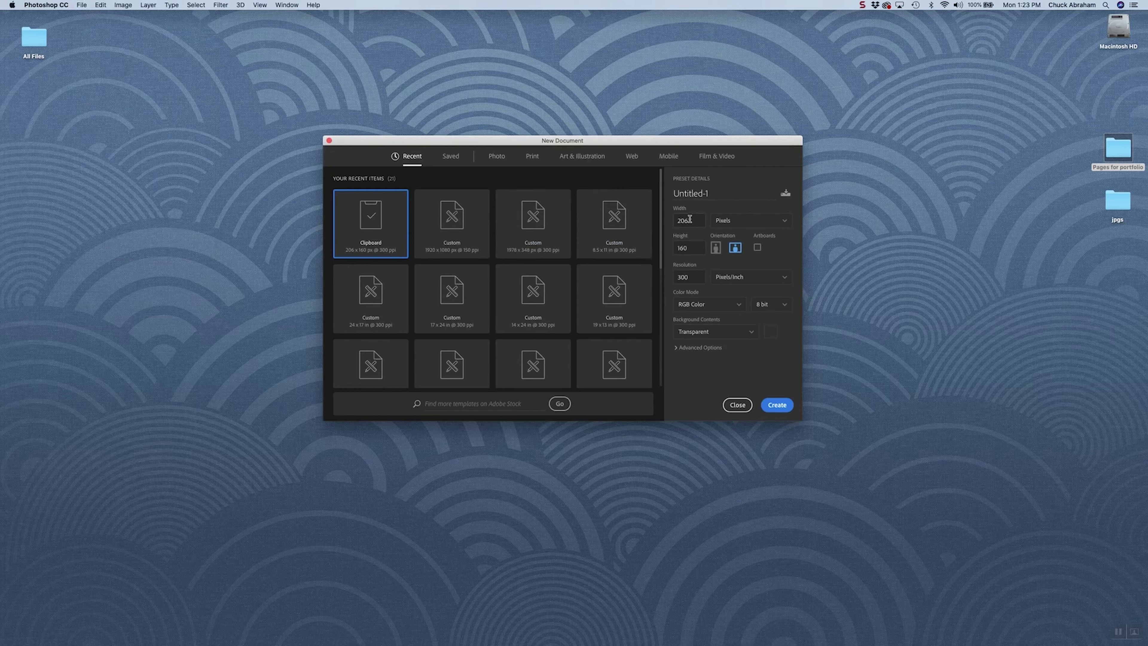
double_click(689, 221)
type("1920")
key("Tab")
type("1080")
left_click(695, 277)
type("15")
left_click(778, 405)
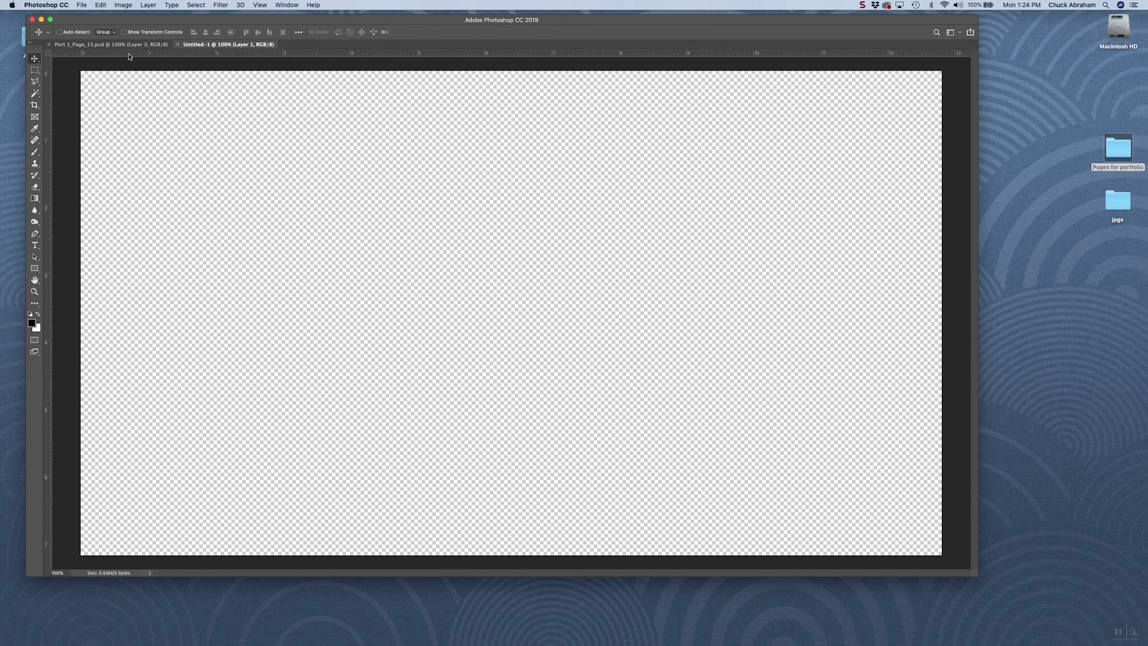
Step: Bring Port 1_Page_15 forward, show the Layers panel higher up, and toggle Layer 3's visibility
left_click(118, 46)
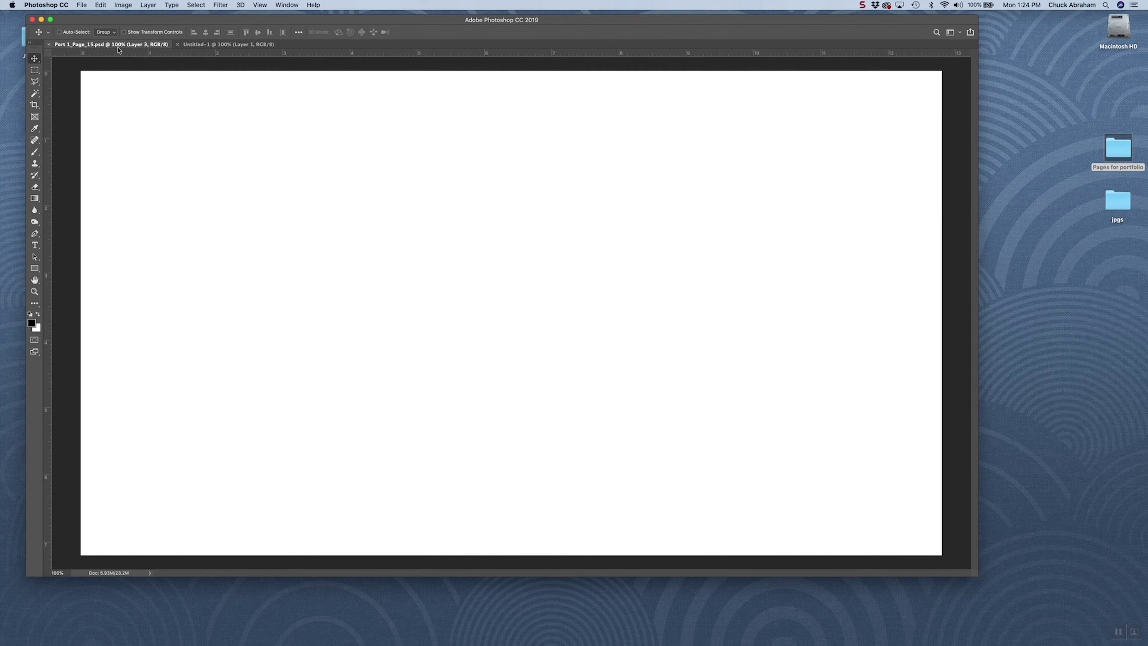
left_click(290, 5)
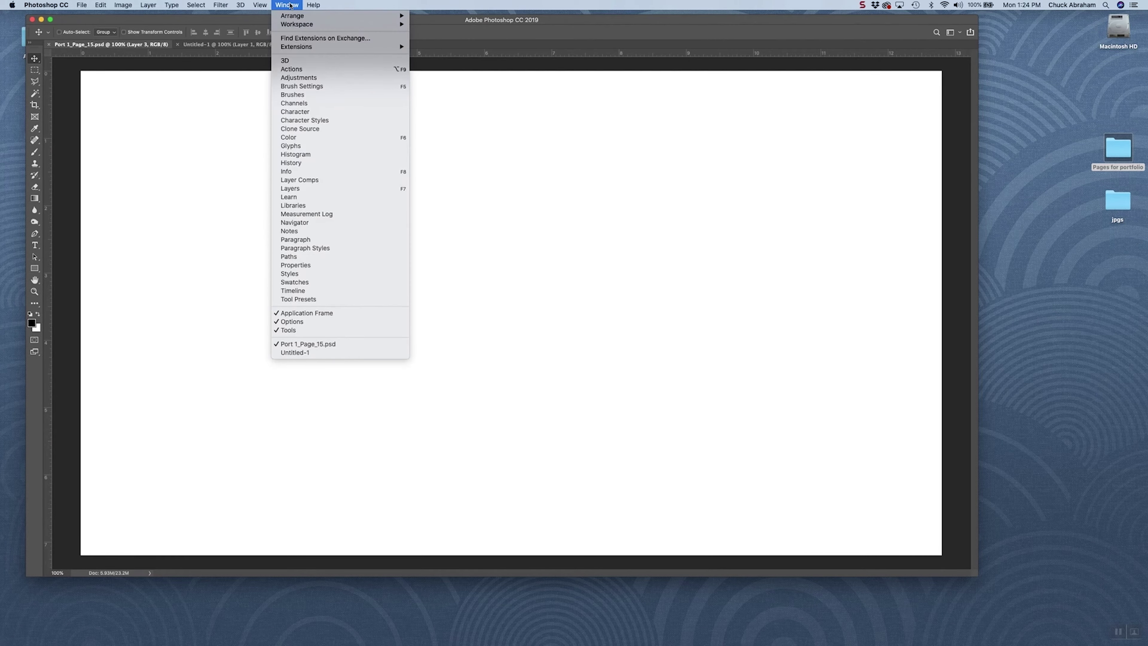
left_click(302, 190)
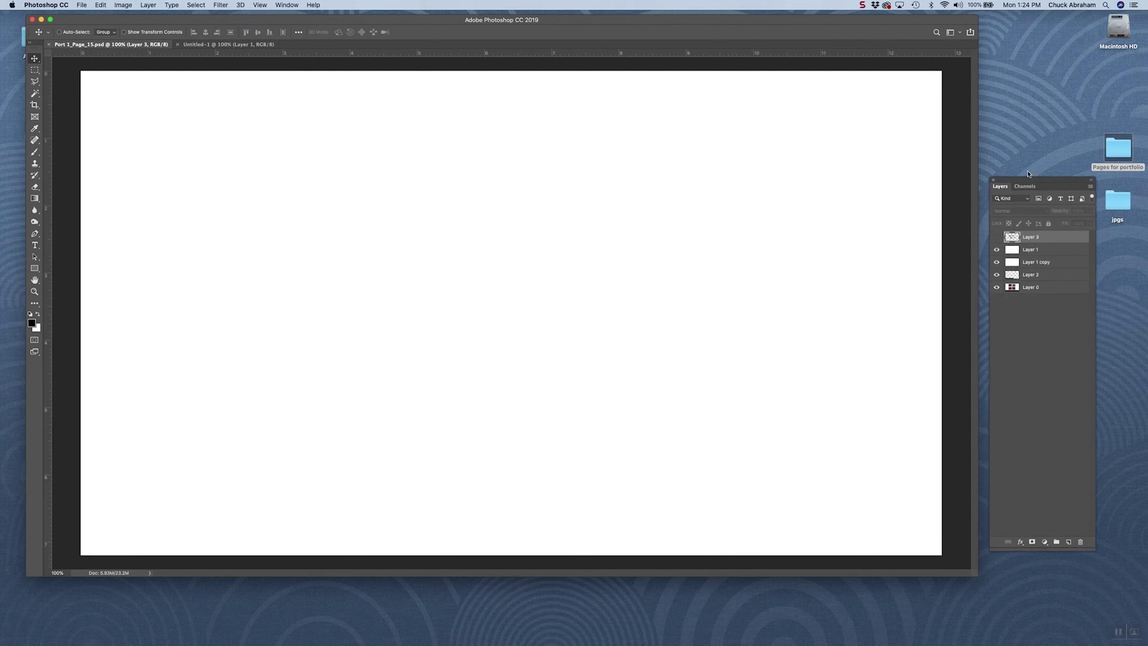
left_click_drag(1027, 178, 1036, 103)
left_click(1005, 163)
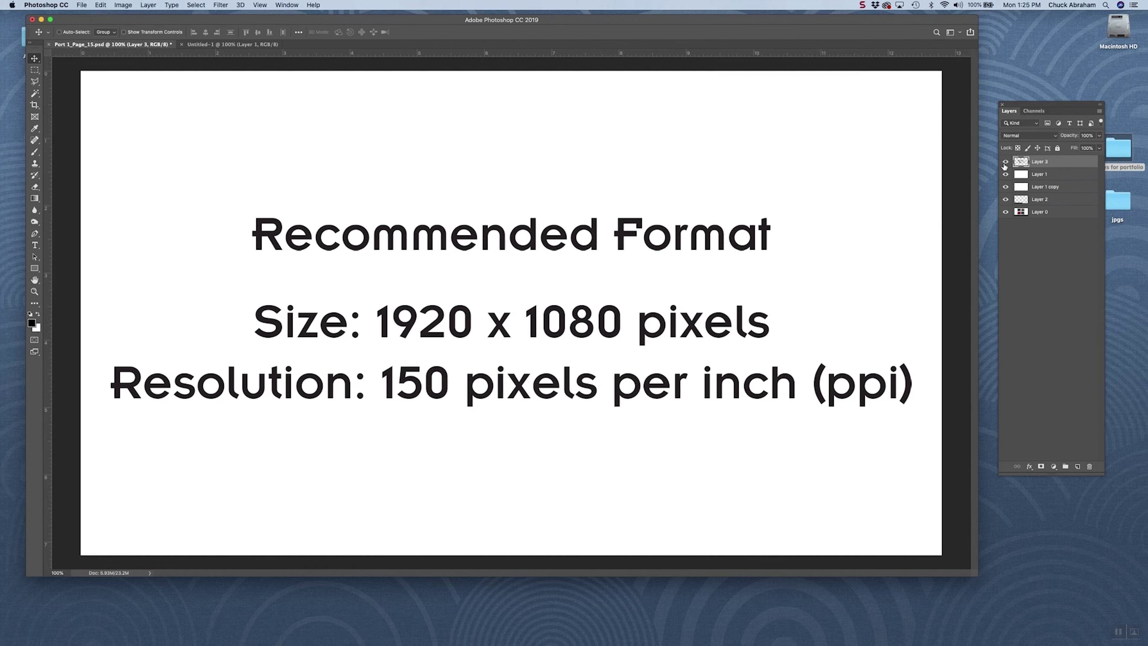
Step: Hide Layer 3, Layer 1, Layer 1 copy and Layer 2 to reveal the paintings and captions
left_click(1005, 162)
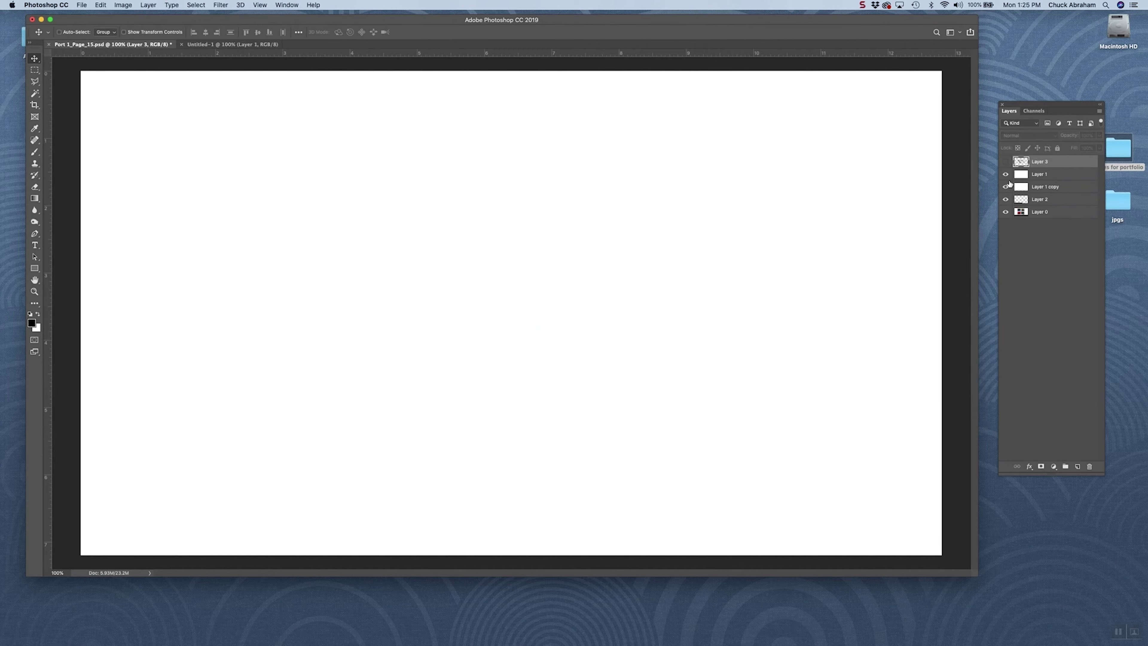
left_click(1006, 175)
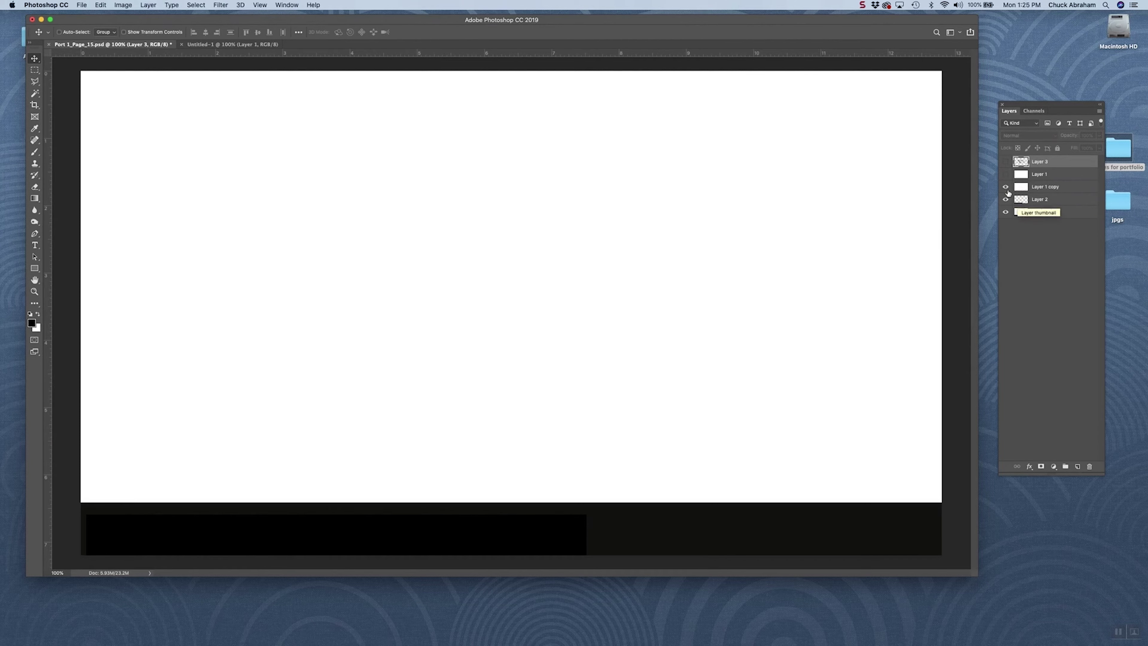
left_click(1006, 187)
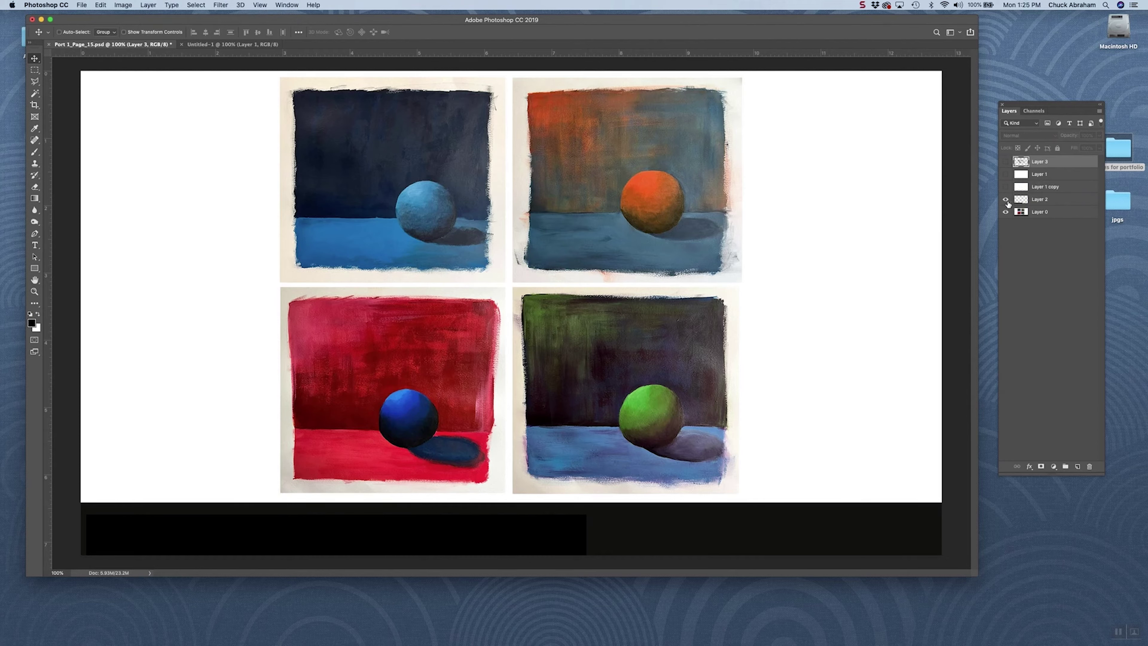
left_click(1006, 200)
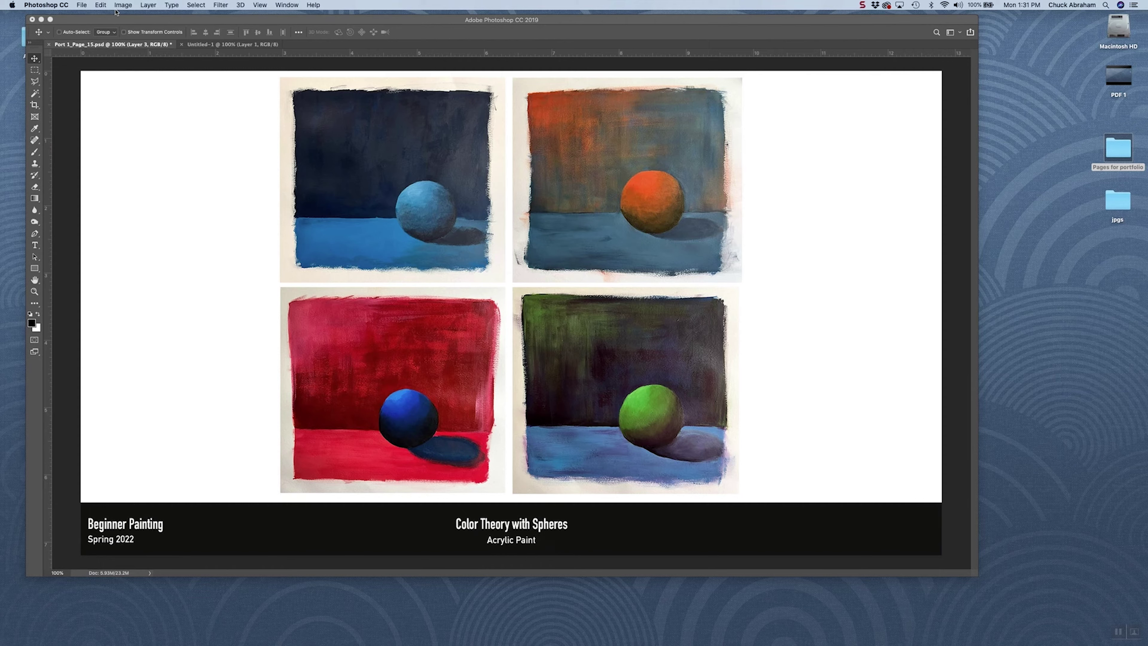
Step: Save the page to the Desktop as Page1.jpg in JPEG format at High quality
left_click(82, 4)
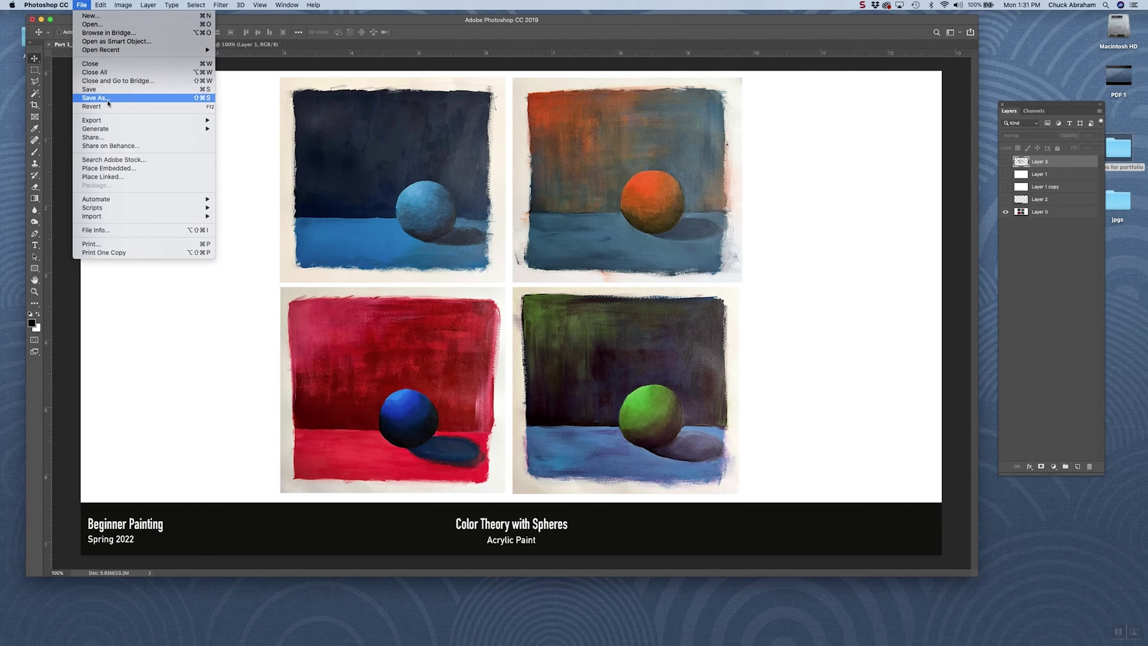
left_click(109, 103)
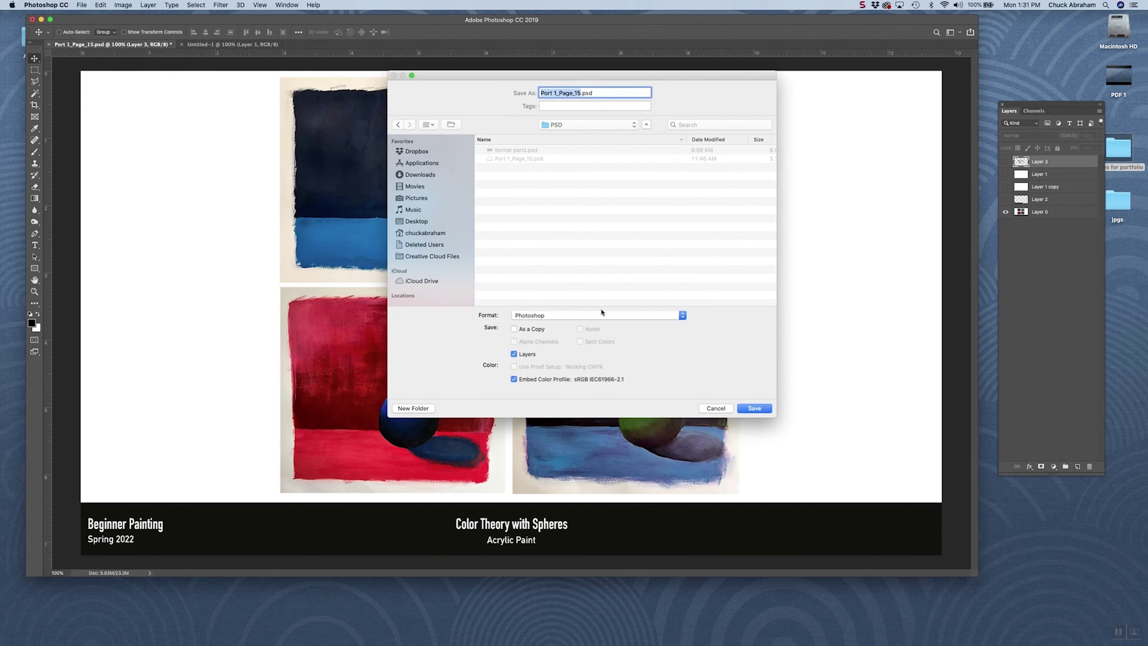
left_click(602, 315)
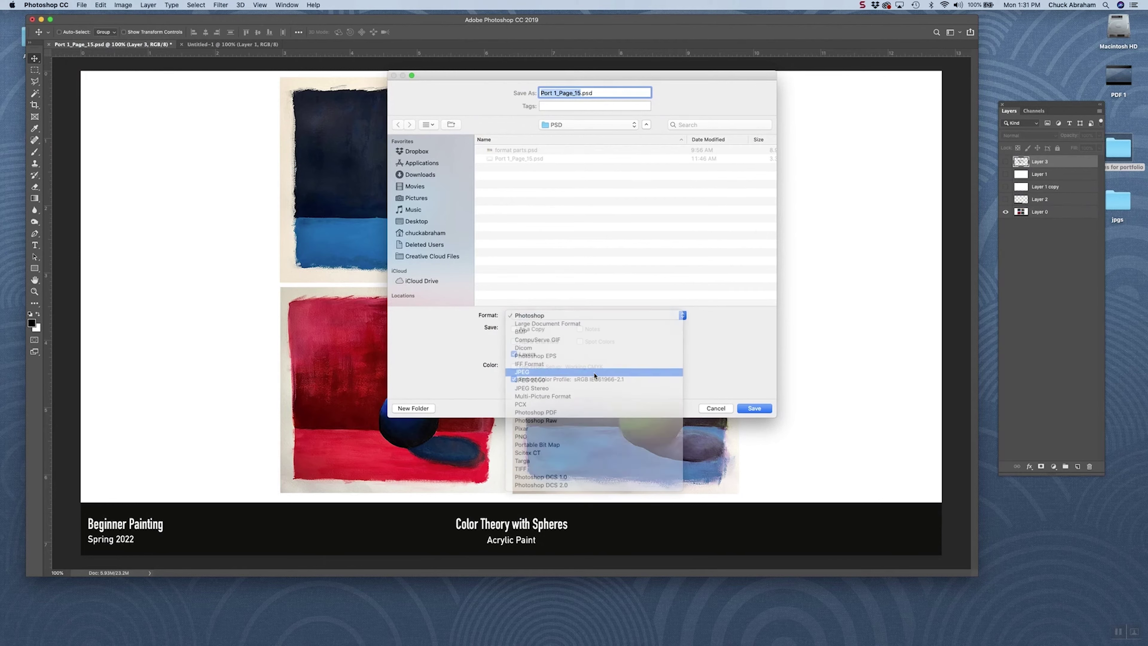
left_click(594, 375)
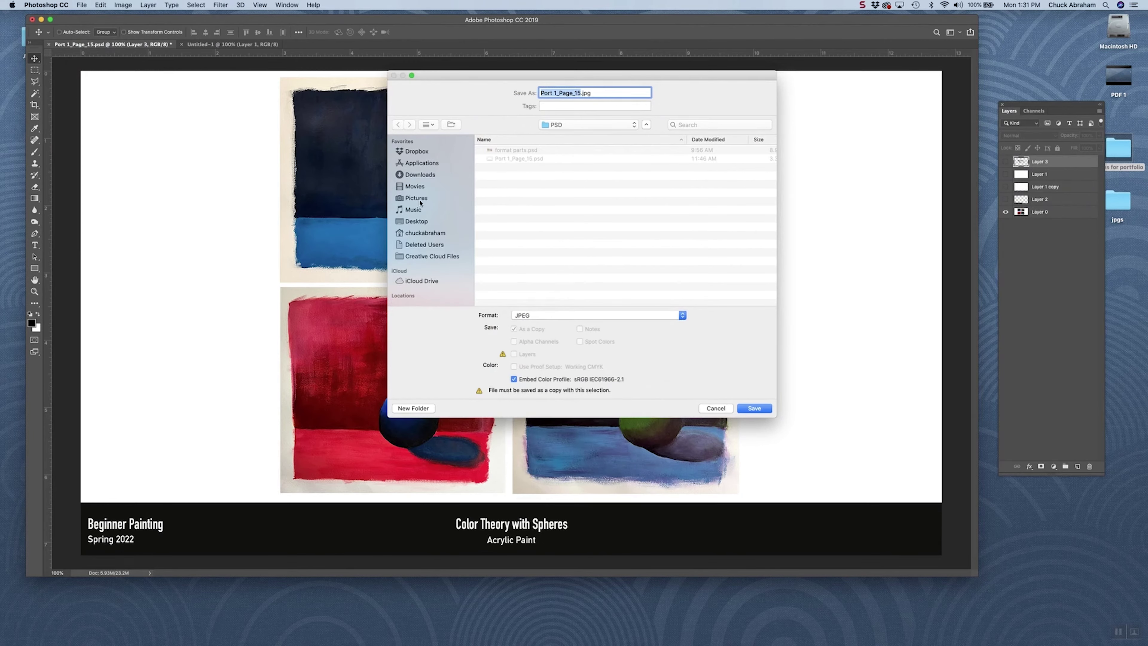
left_click(417, 221)
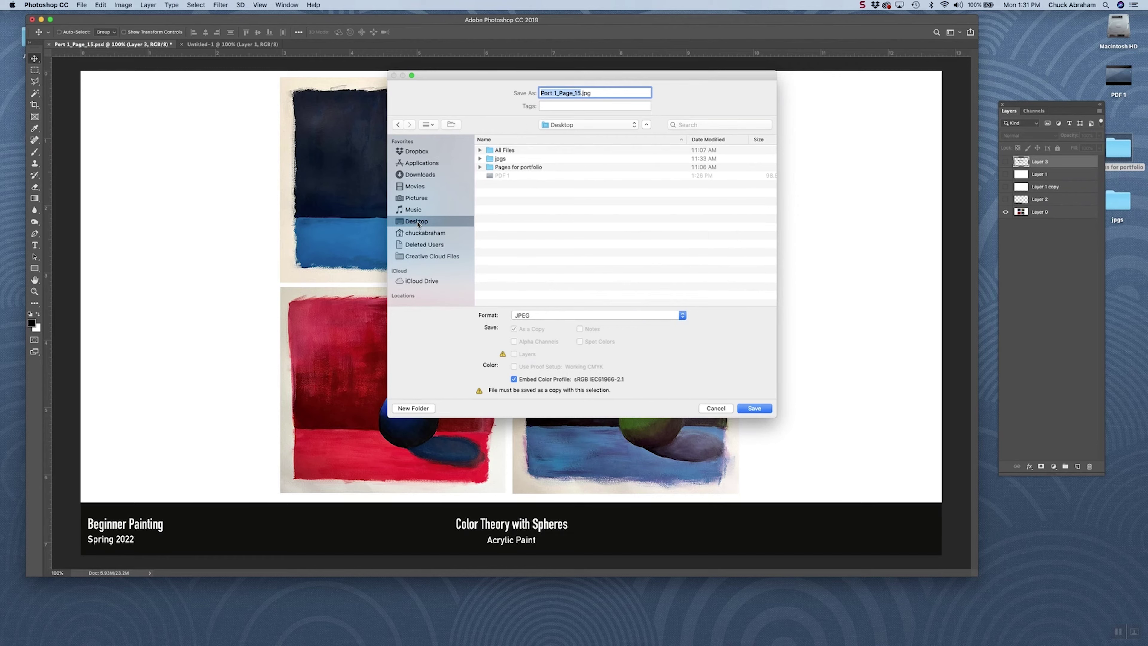
type("Page1")
left_click(751, 408)
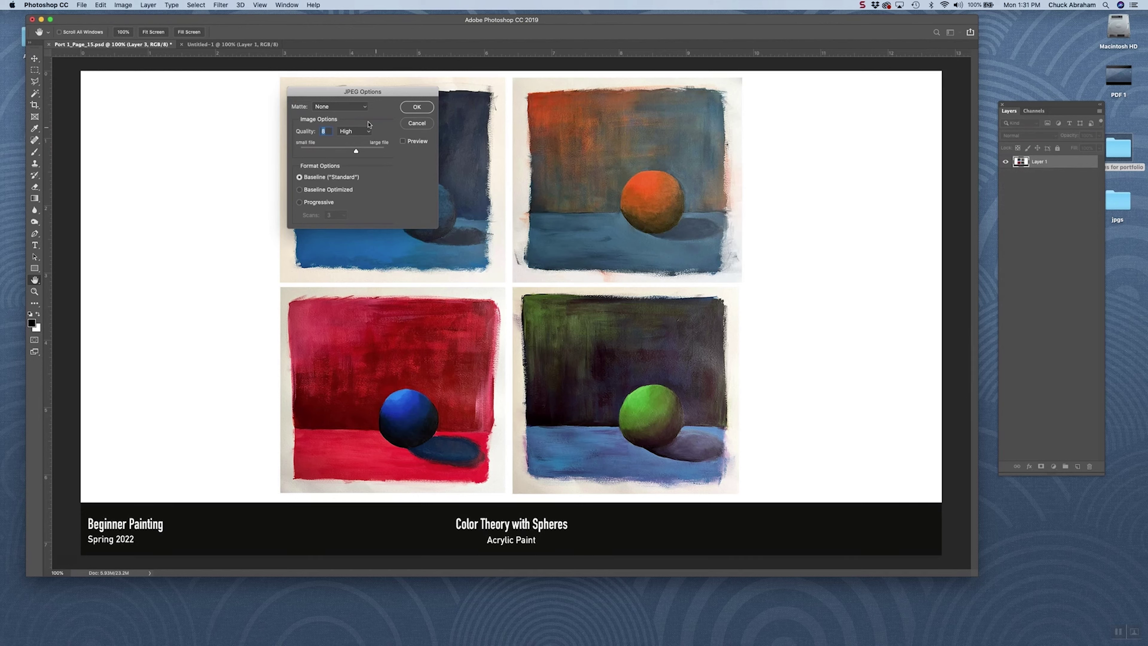
left_click_drag(400, 93, 264, 104)
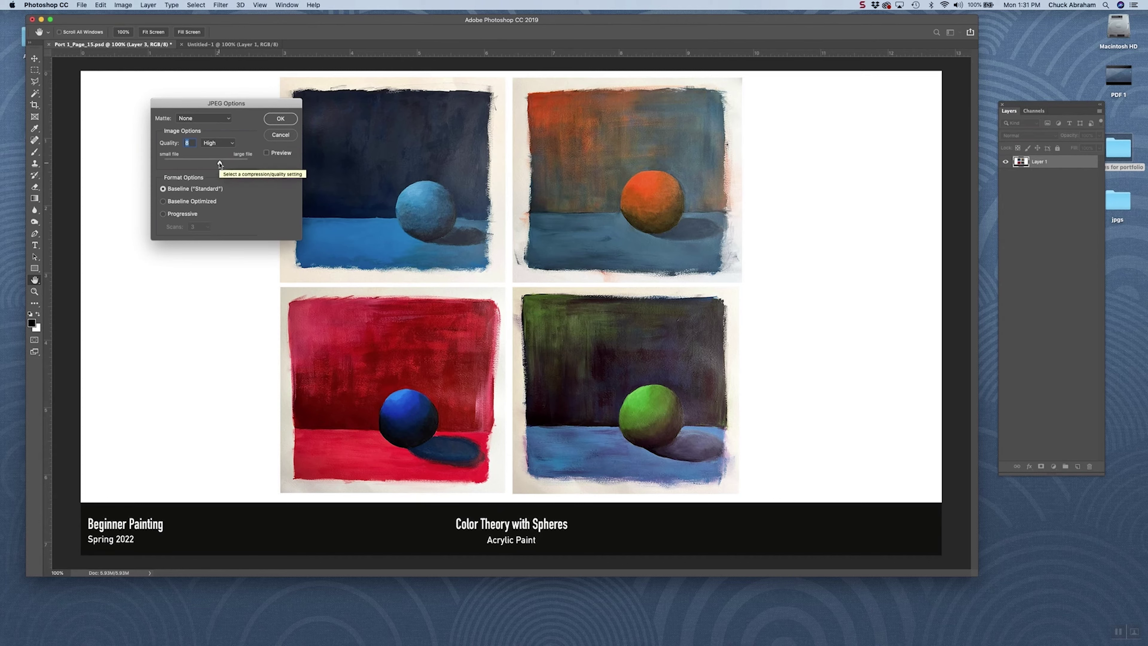
mouse_move(219, 163)
left_mouse_down()
mouse_move(277, 166)
mouse_move(218, 165)
left_mouse_up()
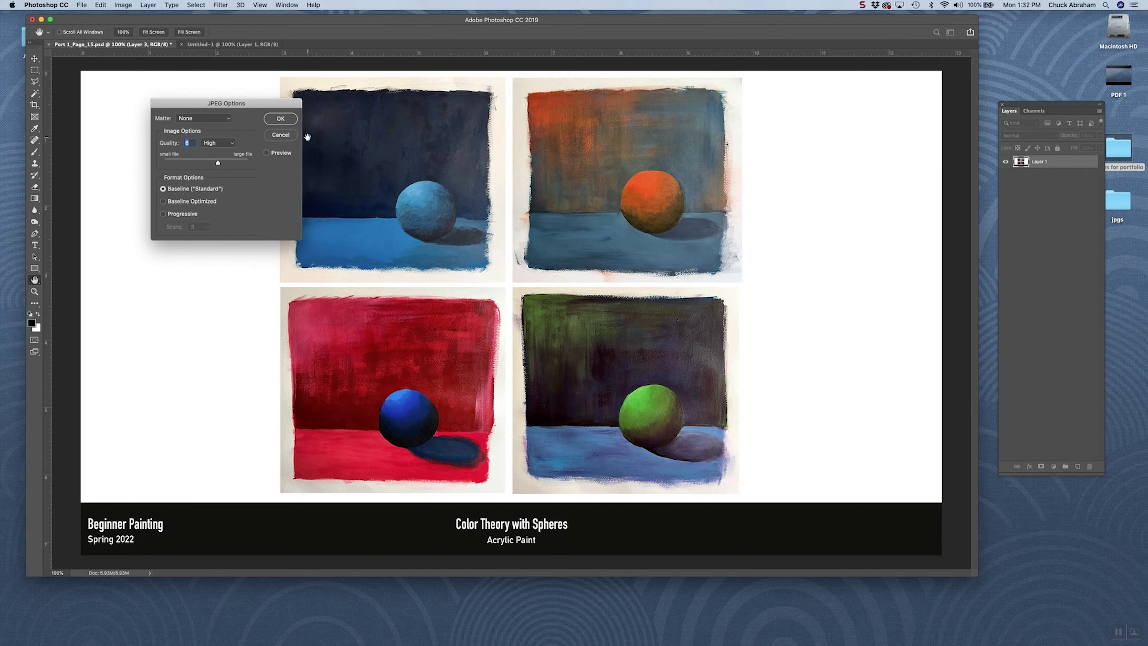
left_click(285, 119)
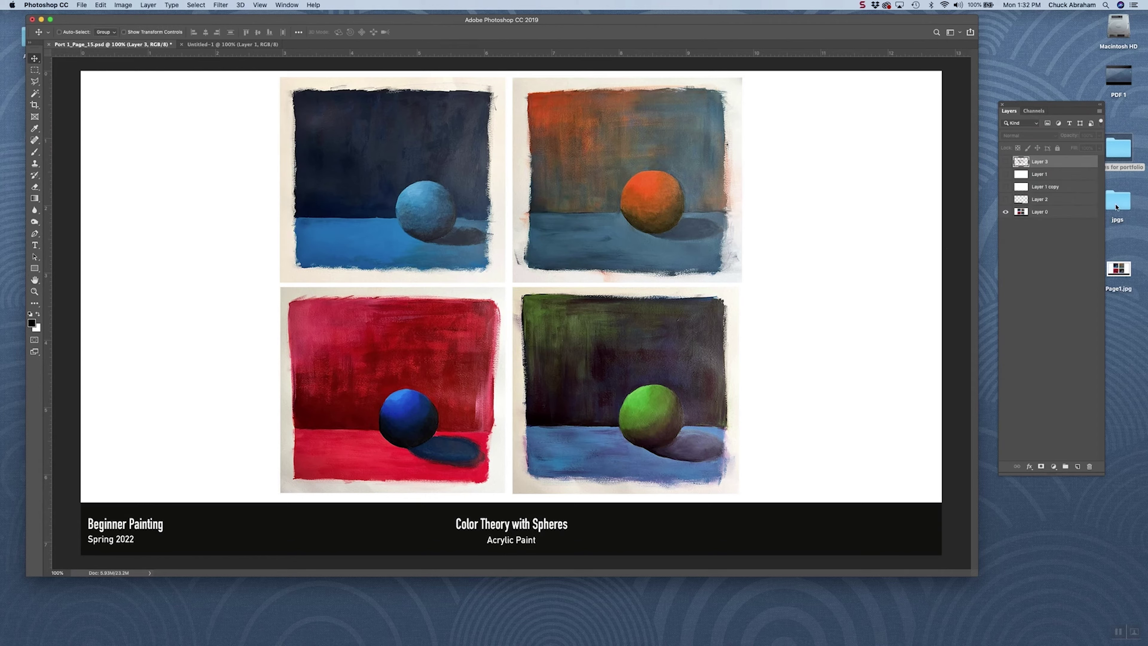
left_click(1122, 271)
double_click(1121, 271)
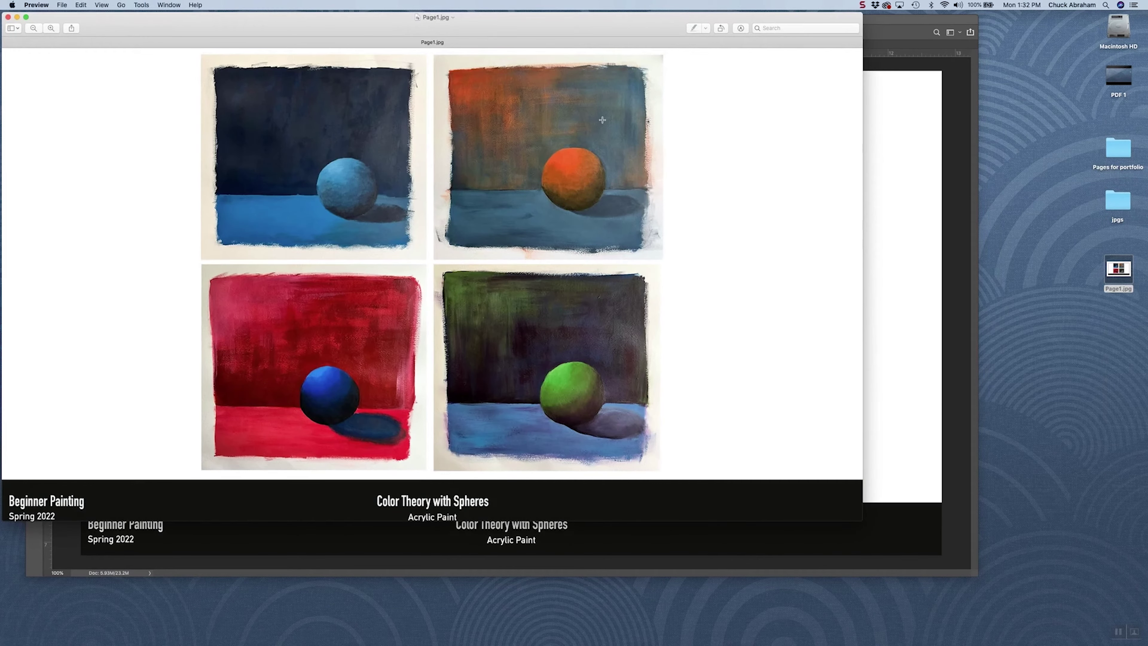
left_click_drag(286, 22, 360, 51)
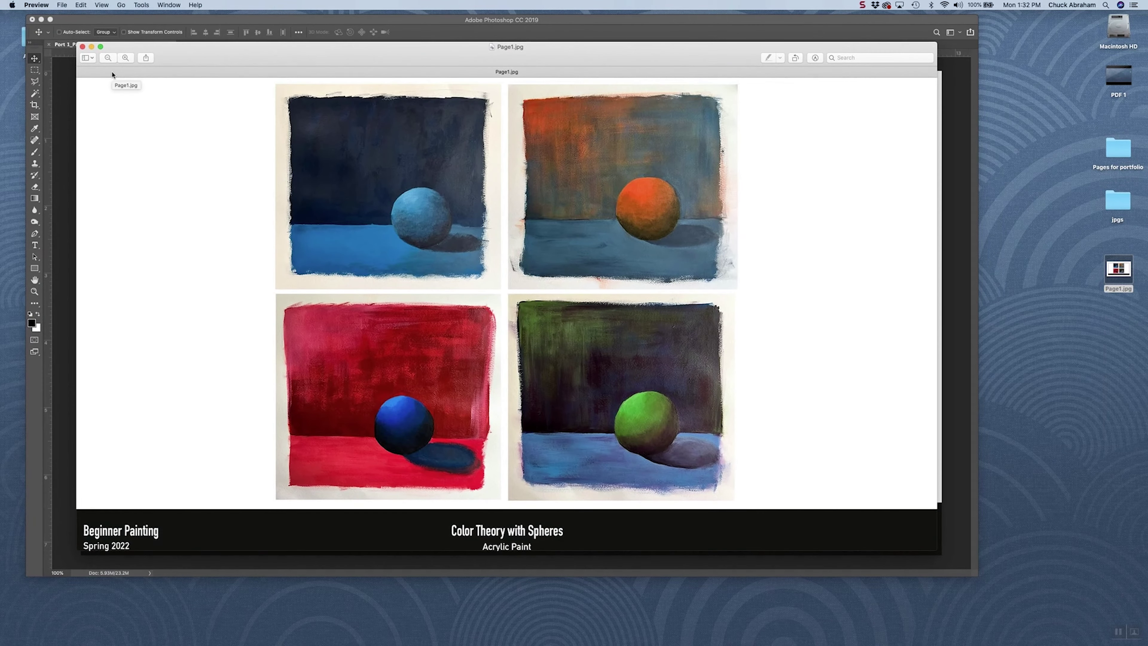
left_click(83, 47)
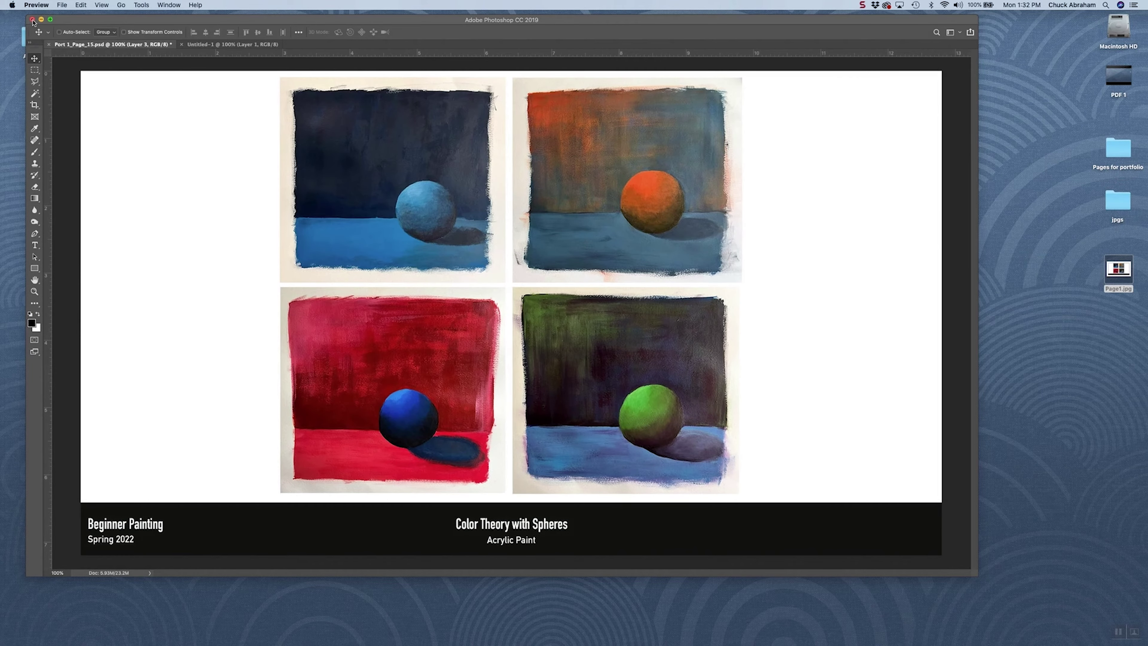
left_click(33, 20)
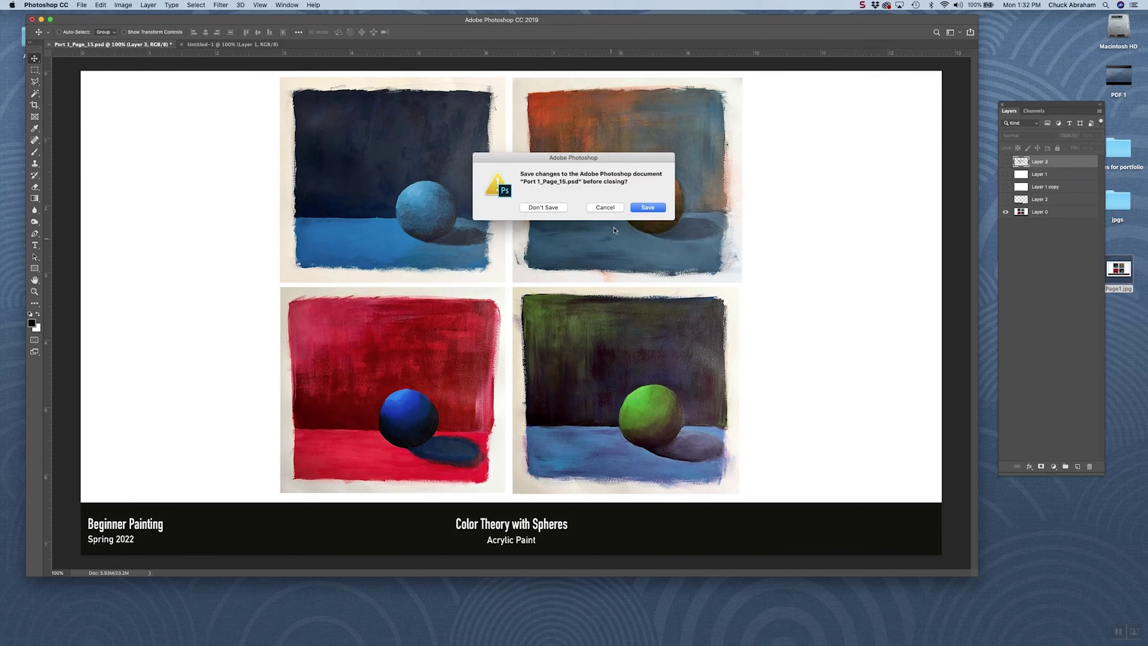
left_click(606, 208)
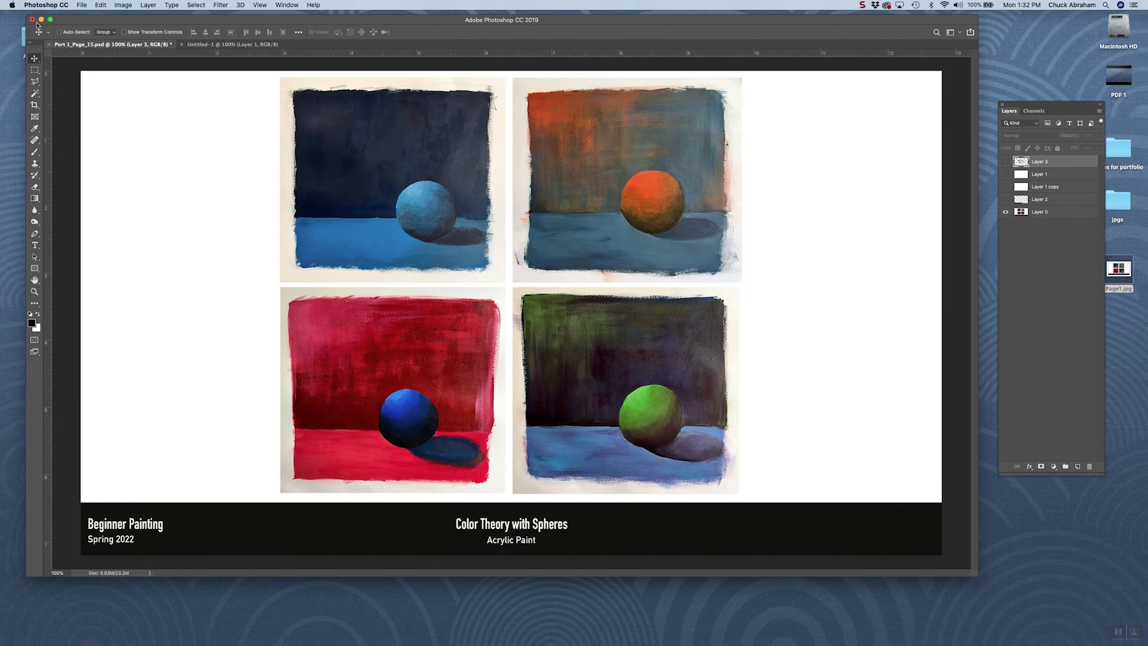
left_click(42, 20)
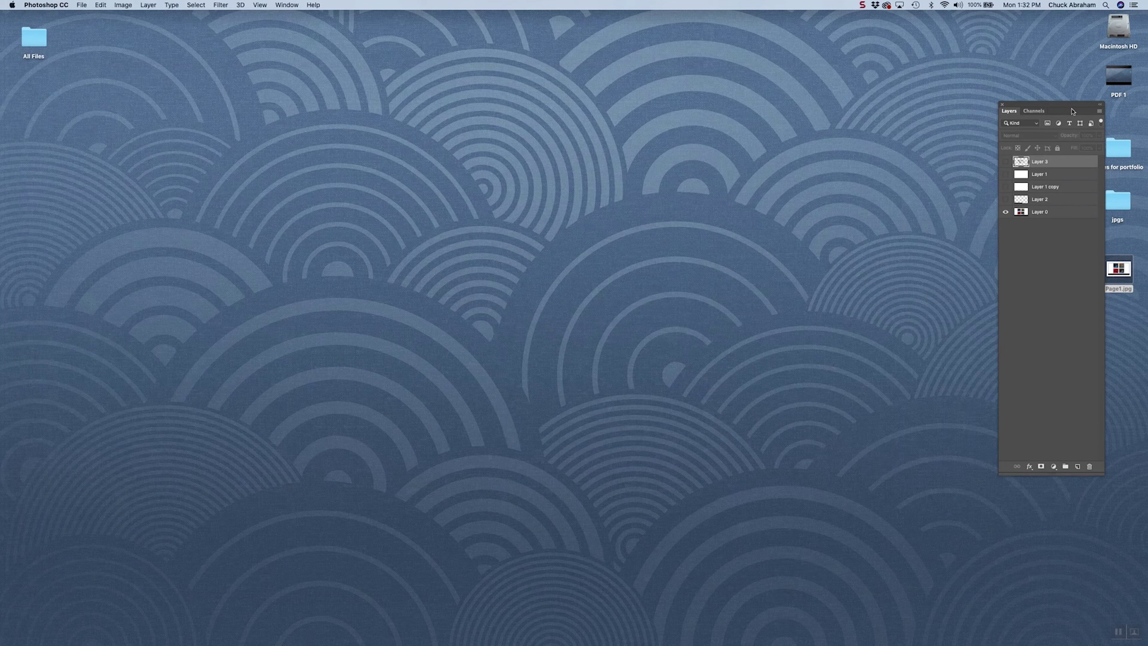
Step: Open the Pages for portfolio and jpgs folders, arrange them, and minimize Pages for portfolio
left_click(1137, 253)
double_click(1118, 154)
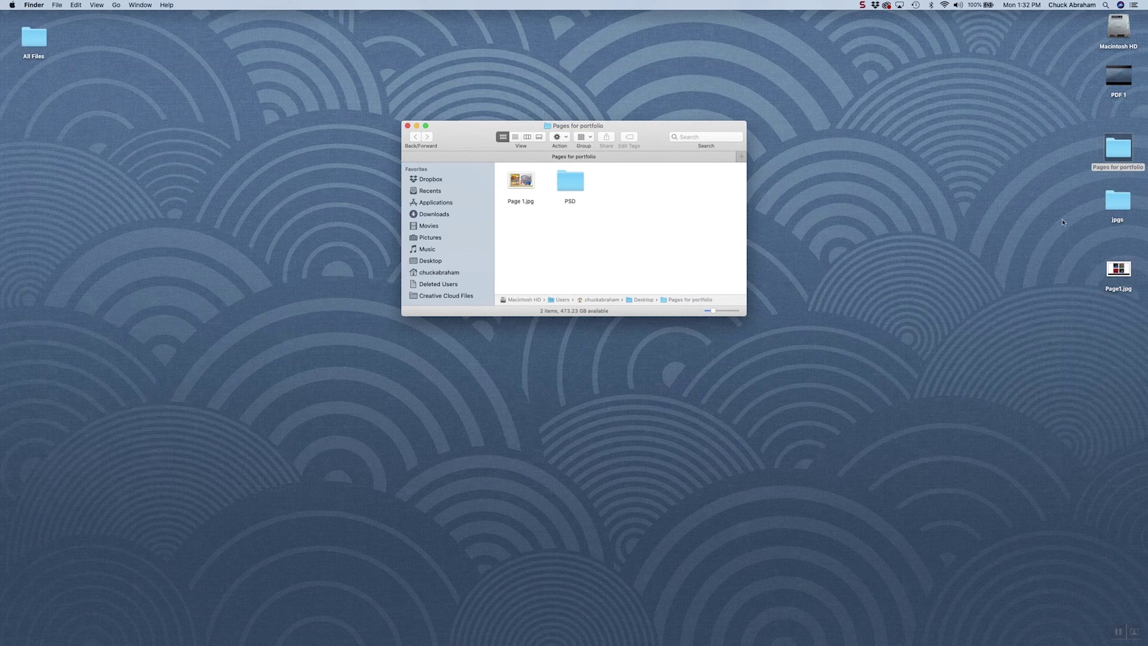
double_click(1119, 201)
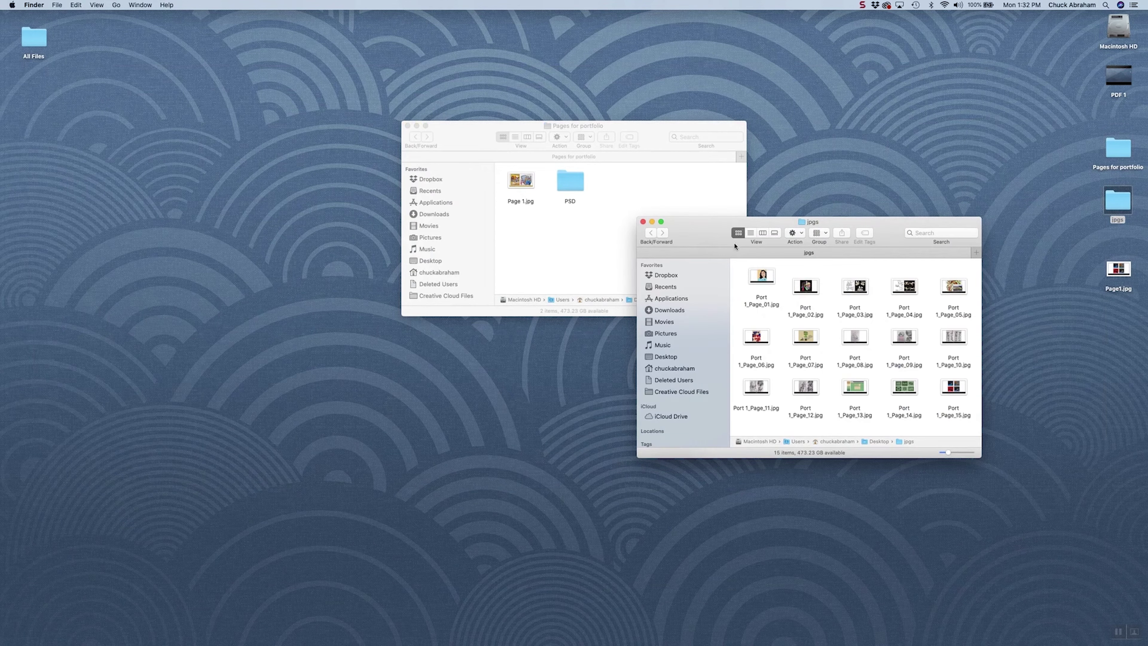
left_click_drag(702, 228, 774, 63)
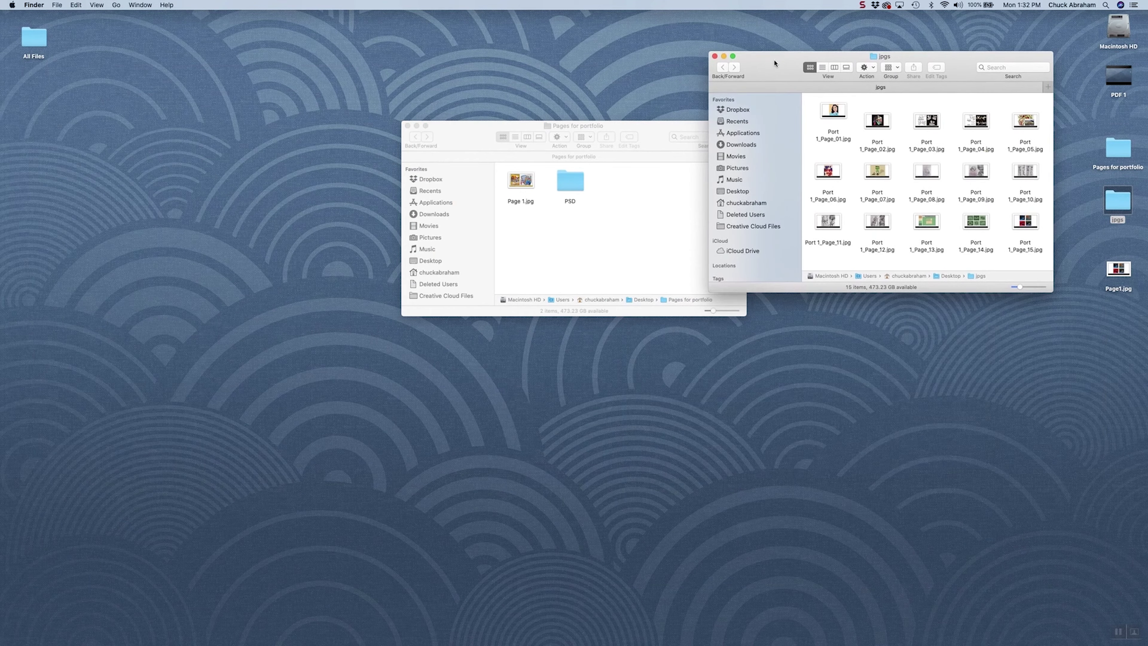
left_click_drag(463, 132, 493, 69)
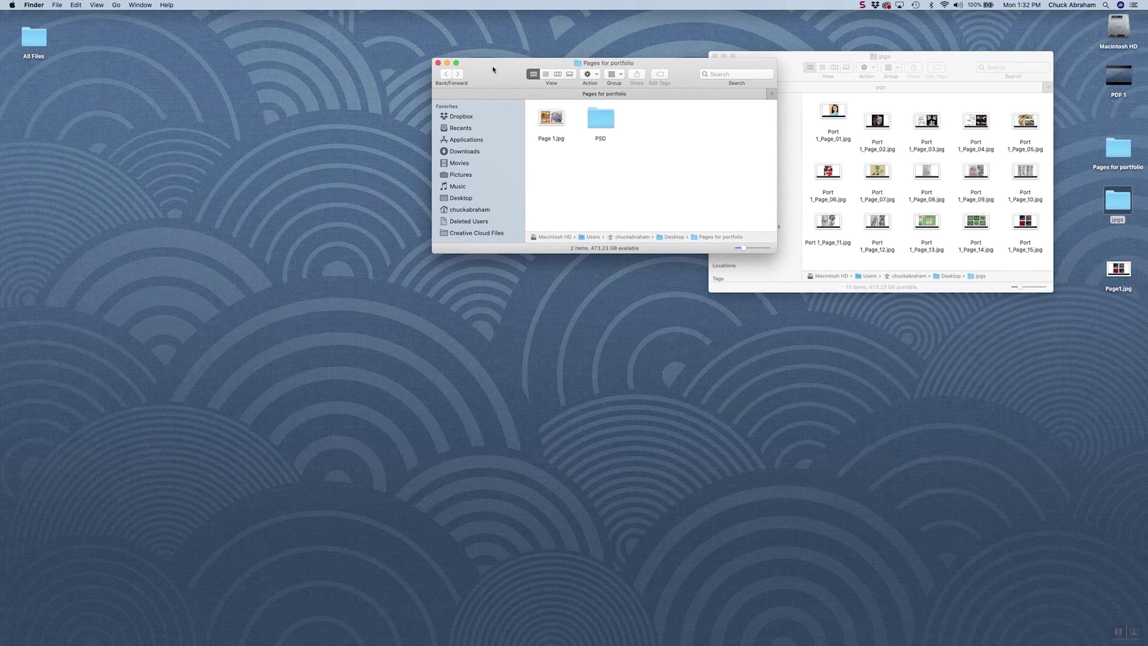
left_click(447, 63)
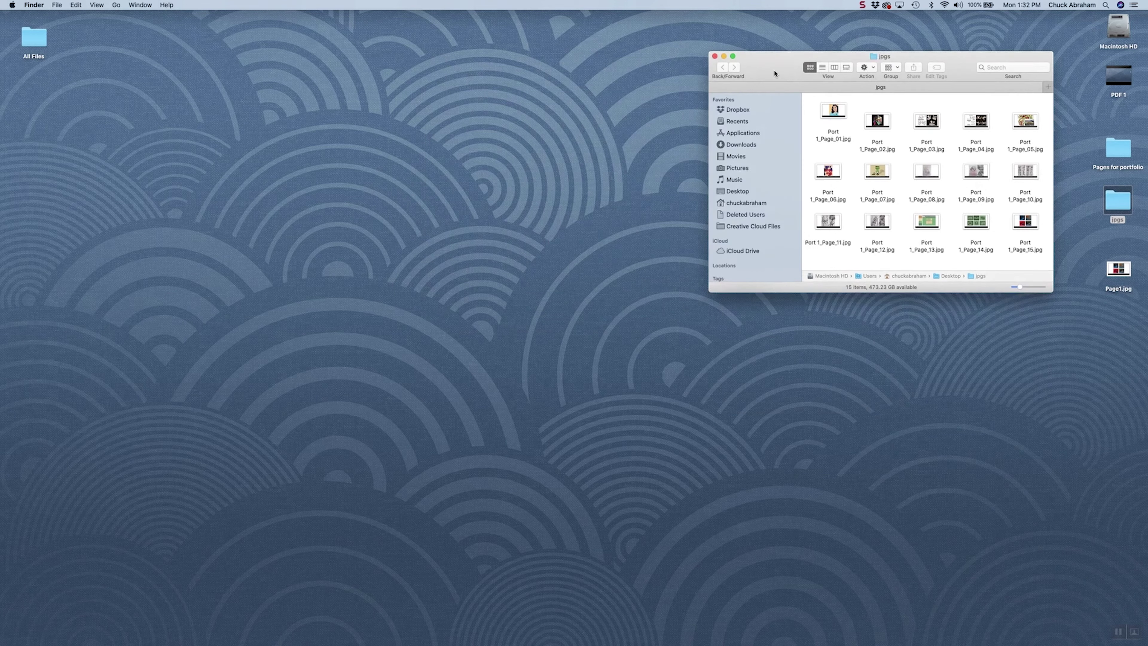
left_click_drag(769, 69, 775, 44)
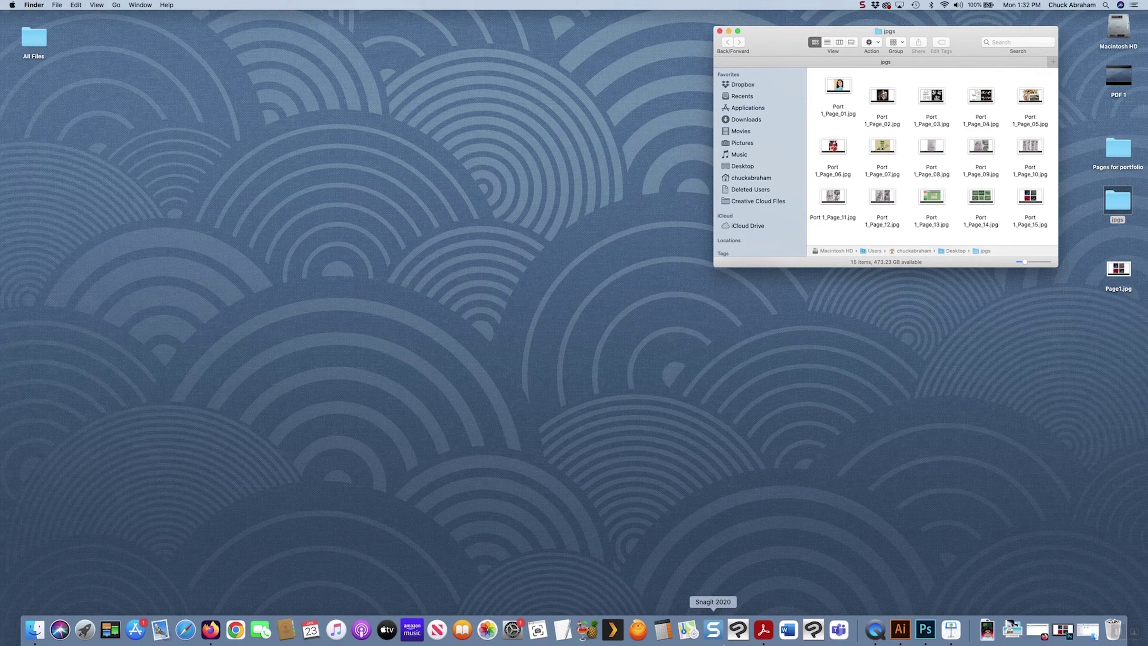
Step: In Acrobat Pro, start Combine Files into a Single PDF with the jpgs window alongside
mouse_move(701, 644)
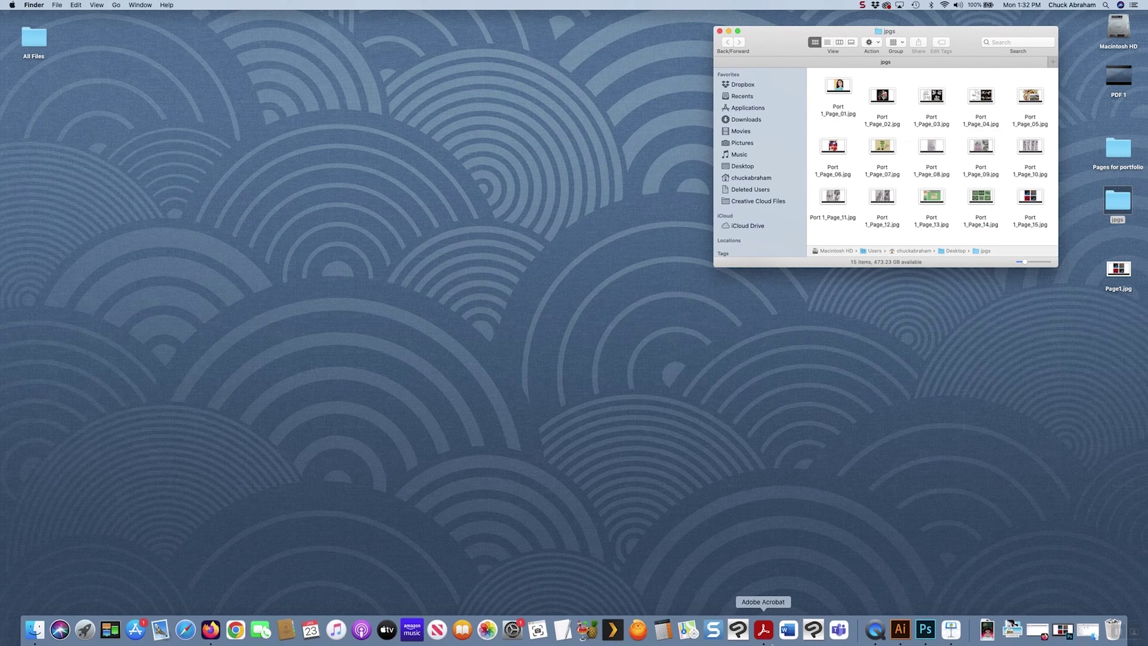
left_click(763, 629)
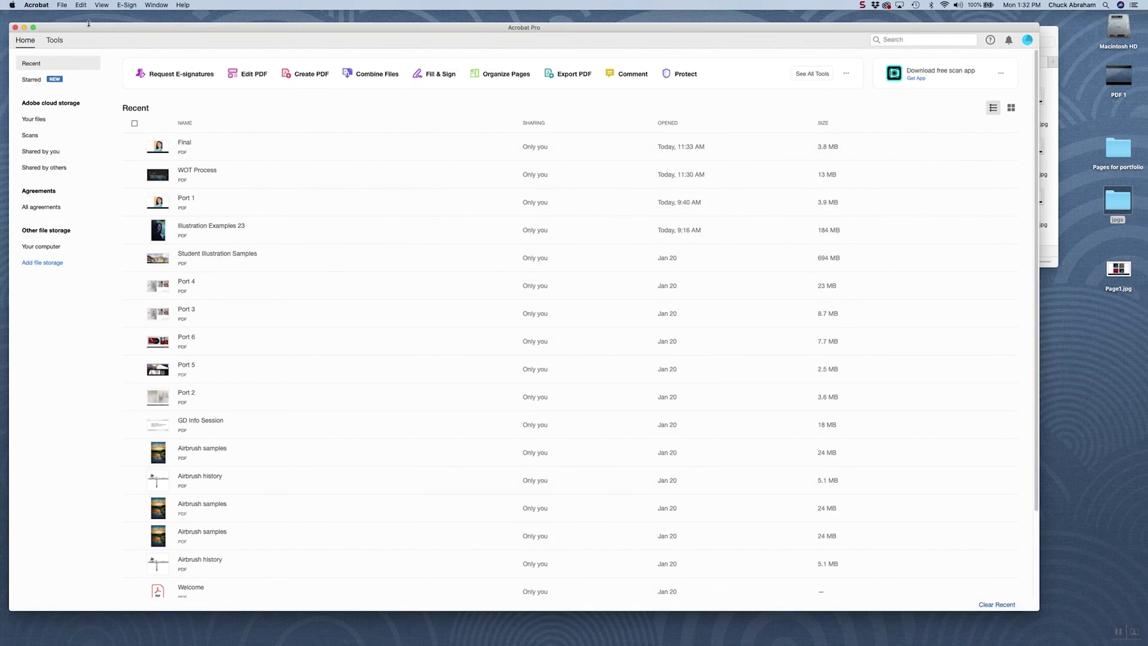
left_click(60, 5)
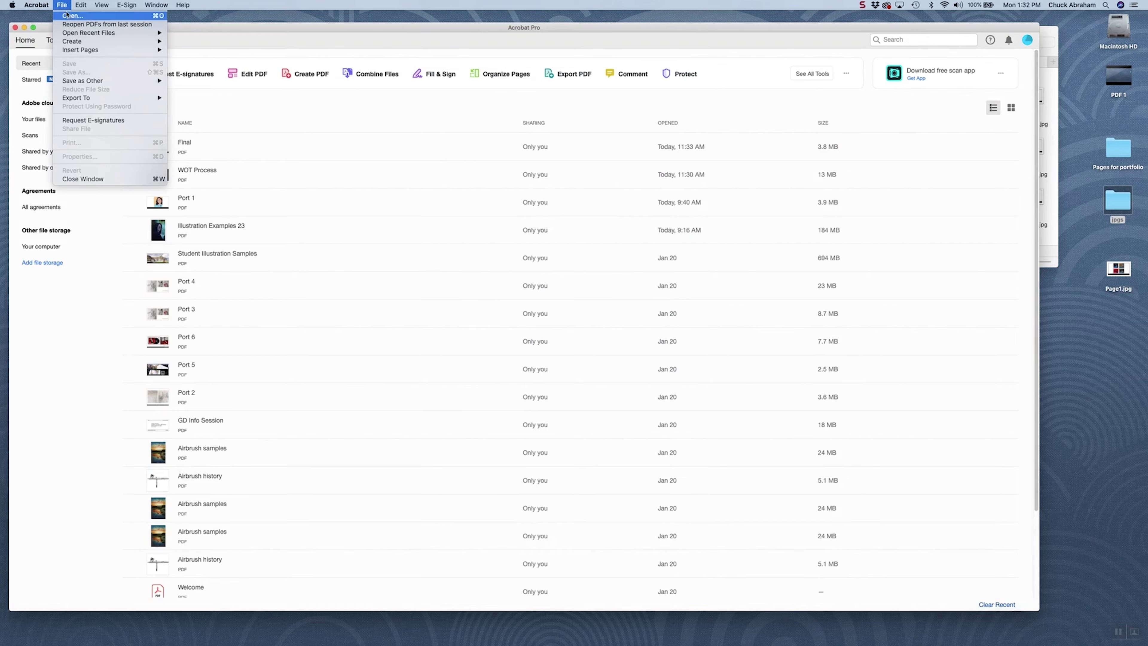
mouse_move(75, 43)
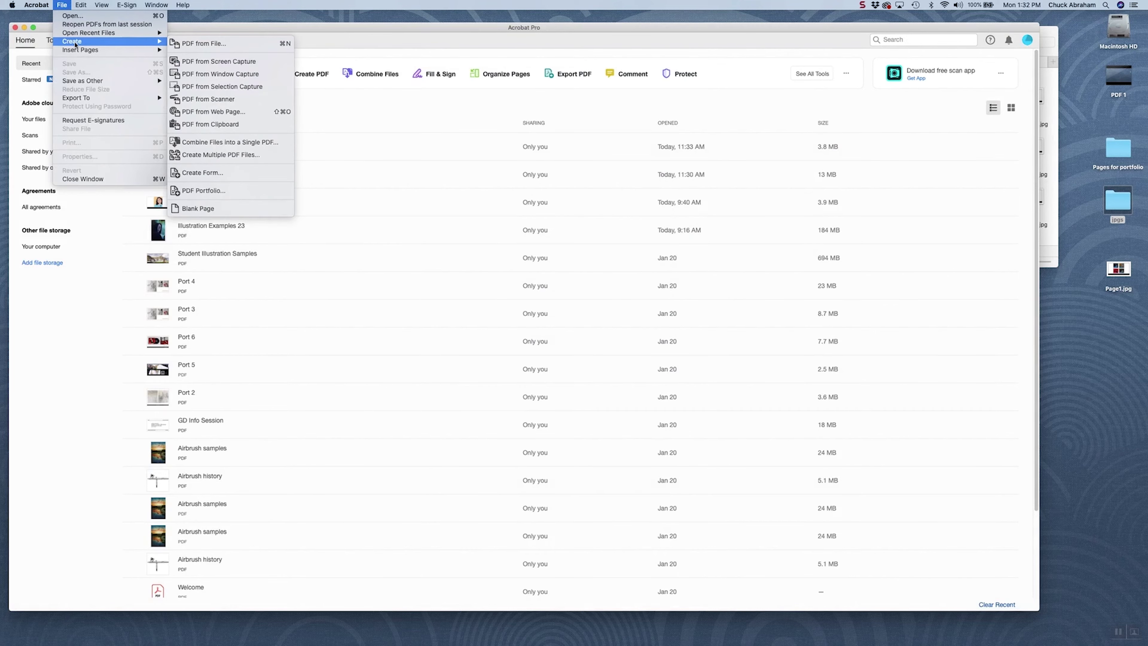
left_click(211, 143)
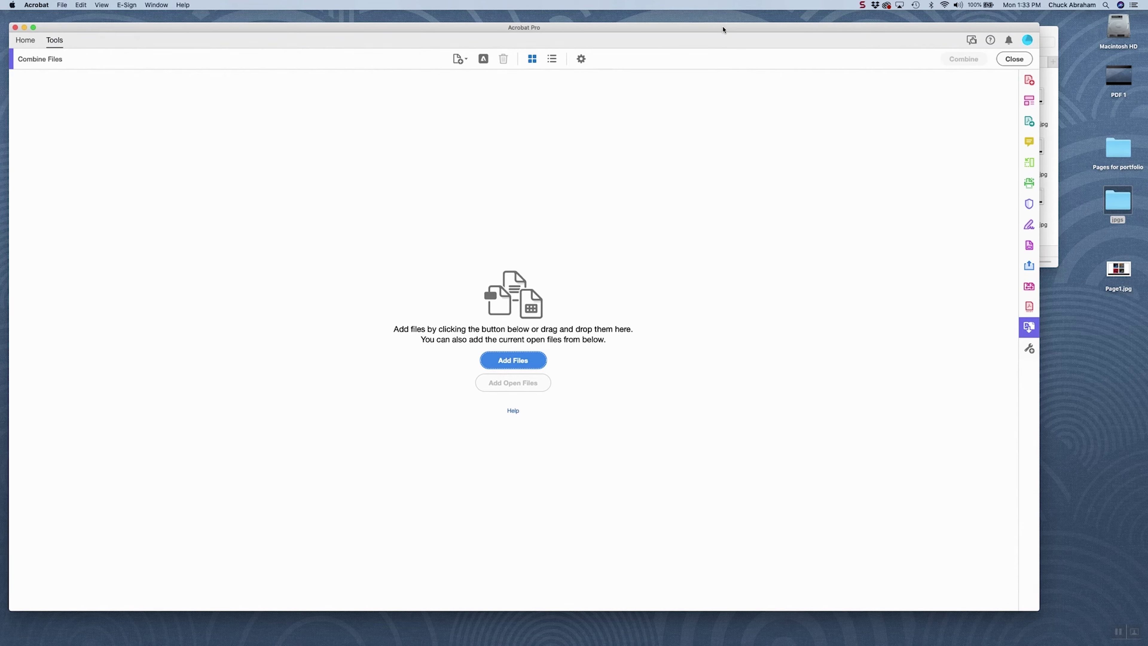
left_click_drag(723, 30, 692, 30)
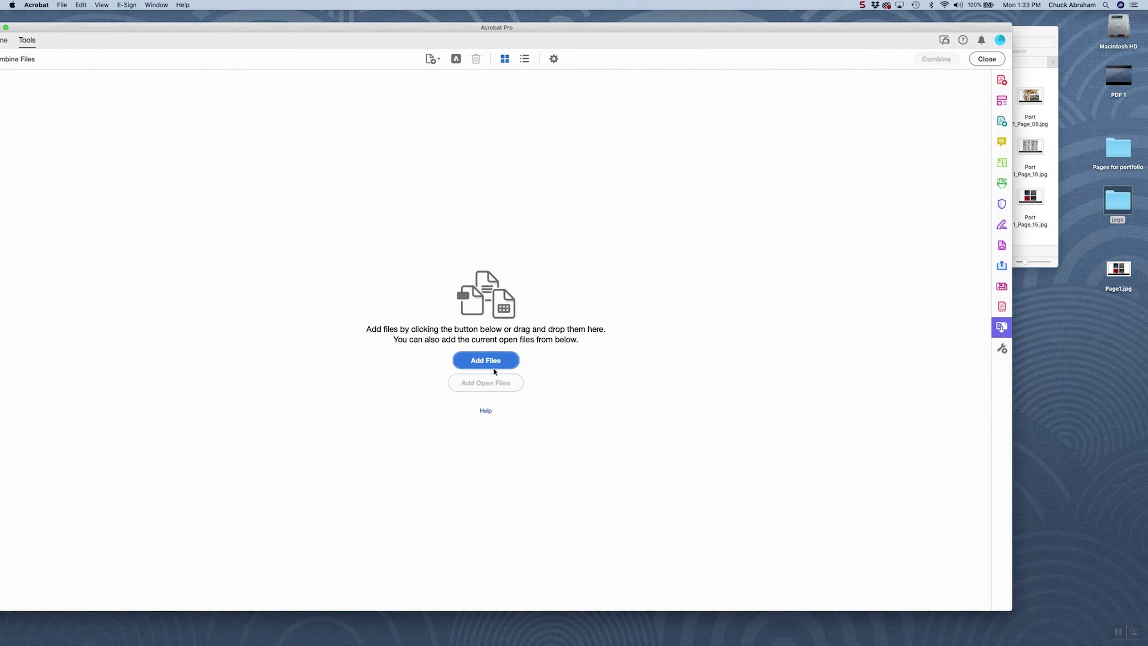
left_click(1044, 37)
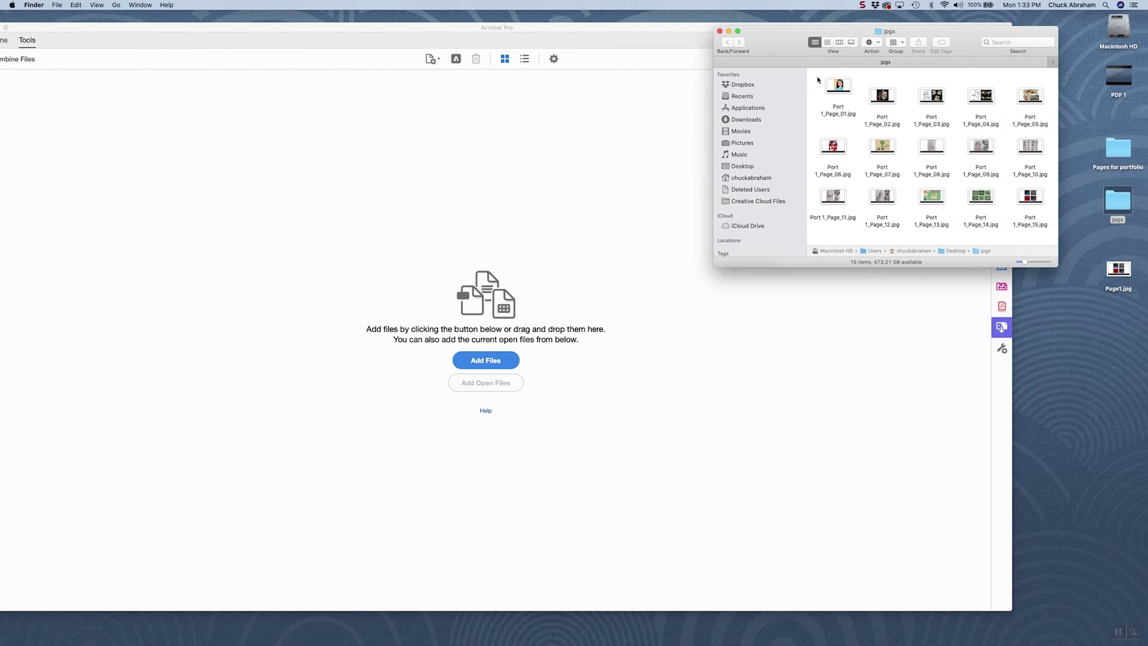
Step: Drag all 15 Port 1_Page JPEGs, 01 through 15, into Acrobat's Combine Files list
left_click_drag(816, 75, 1050, 219)
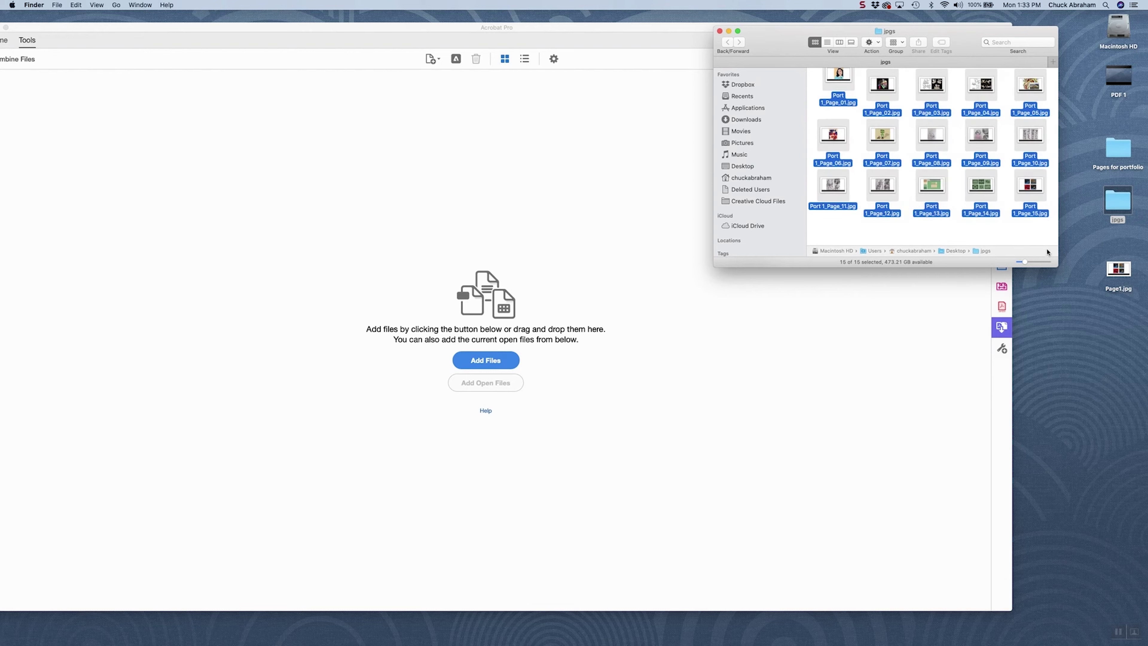
left_click_drag(848, 80, 683, 369)
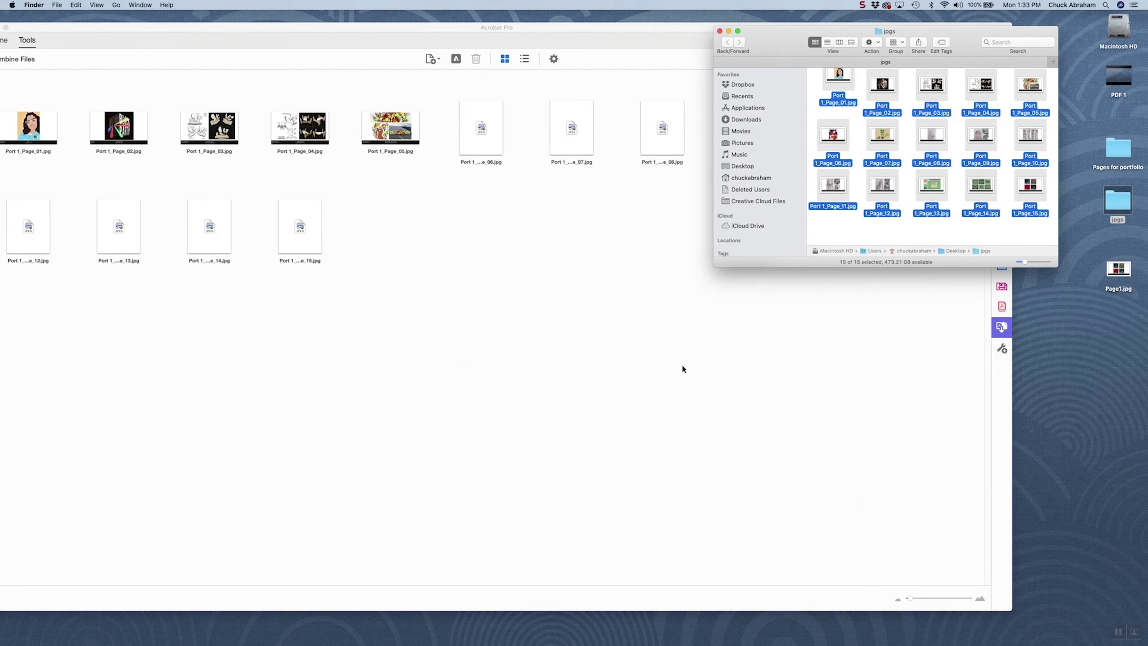
left_click_drag(644, 39, 742, 24)
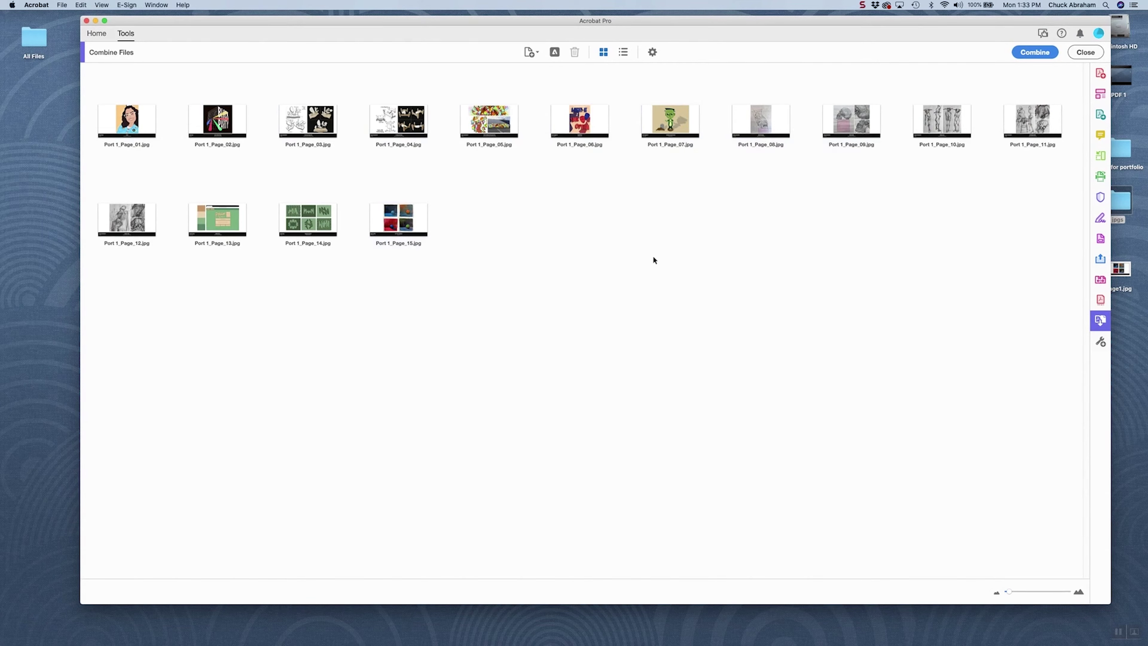
Step: Combine the 15 JPEGs into Binder2.pdf and review its pages in the Page Thumbnails panel
left_click(1035, 53)
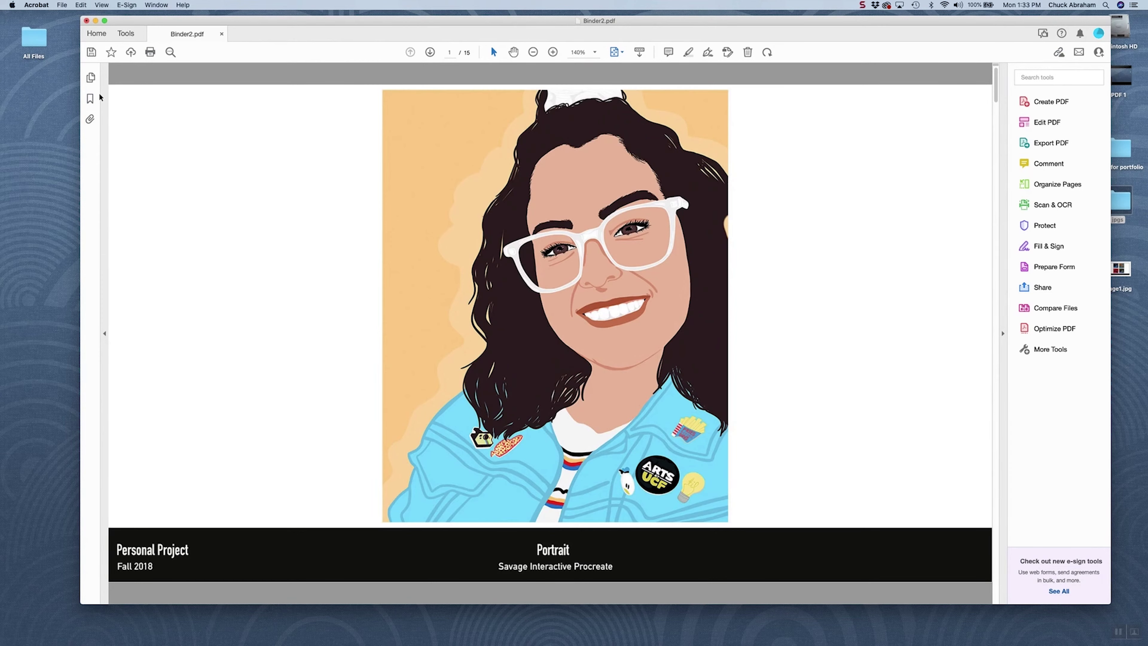
left_click(90, 78)
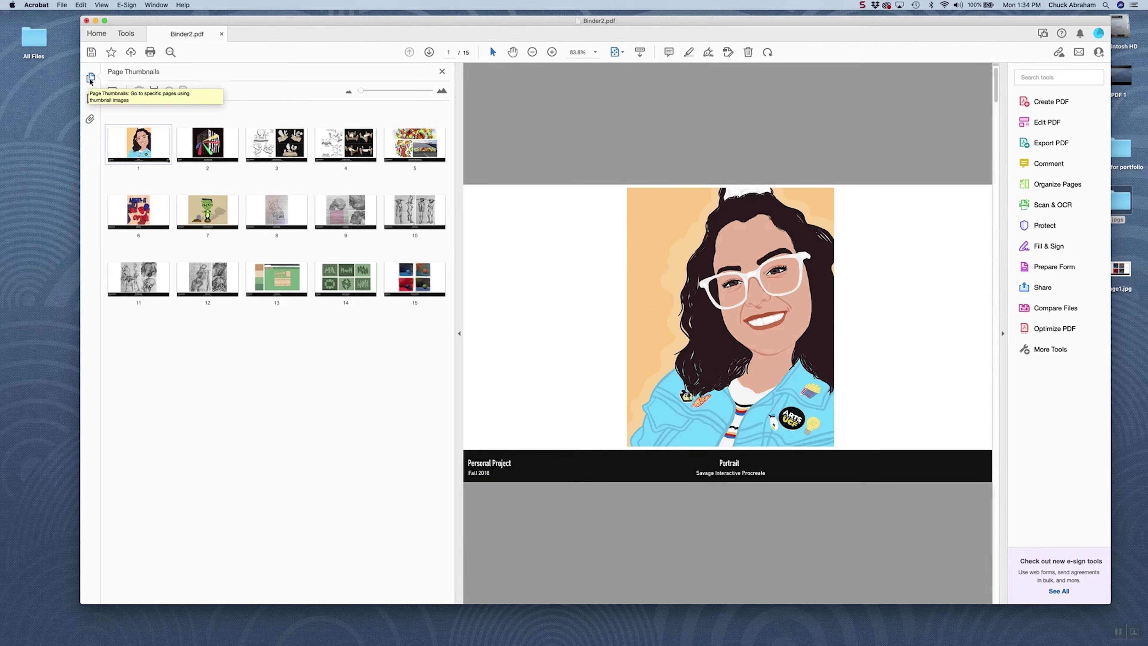
left_click(90, 78)
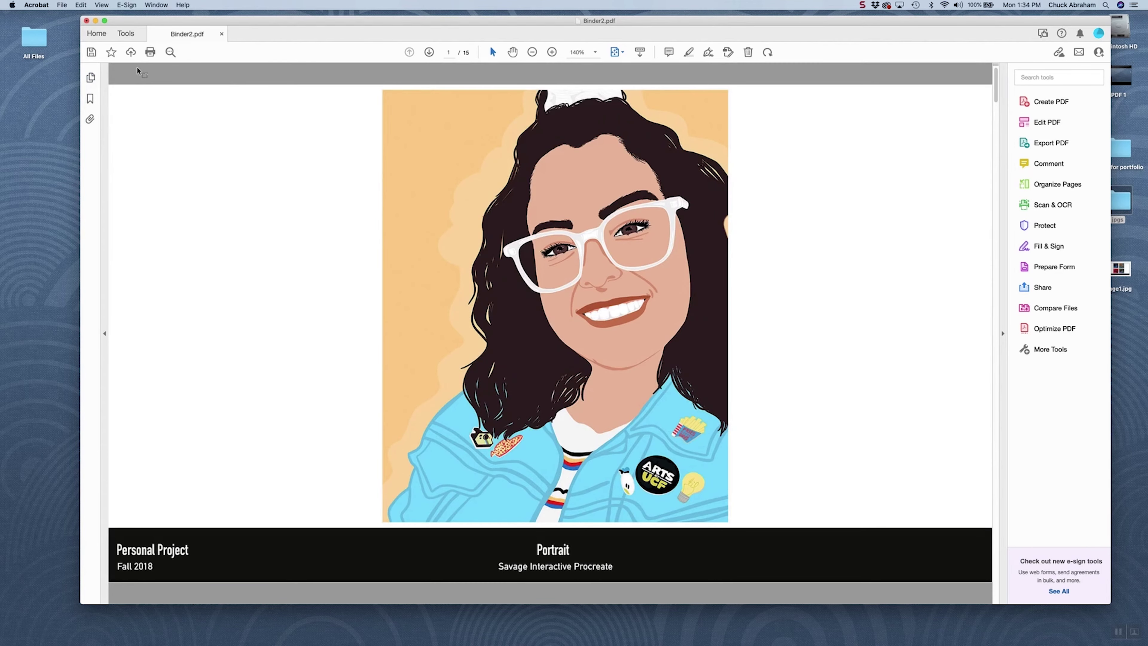
key("super+a")
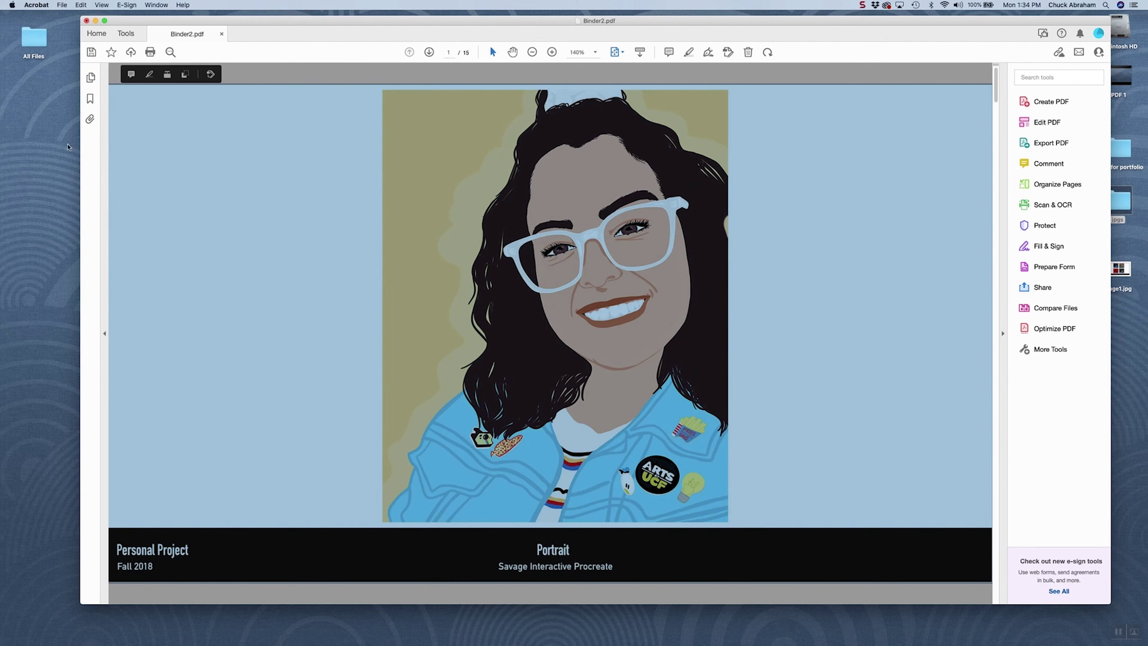
left_click(105, 335)
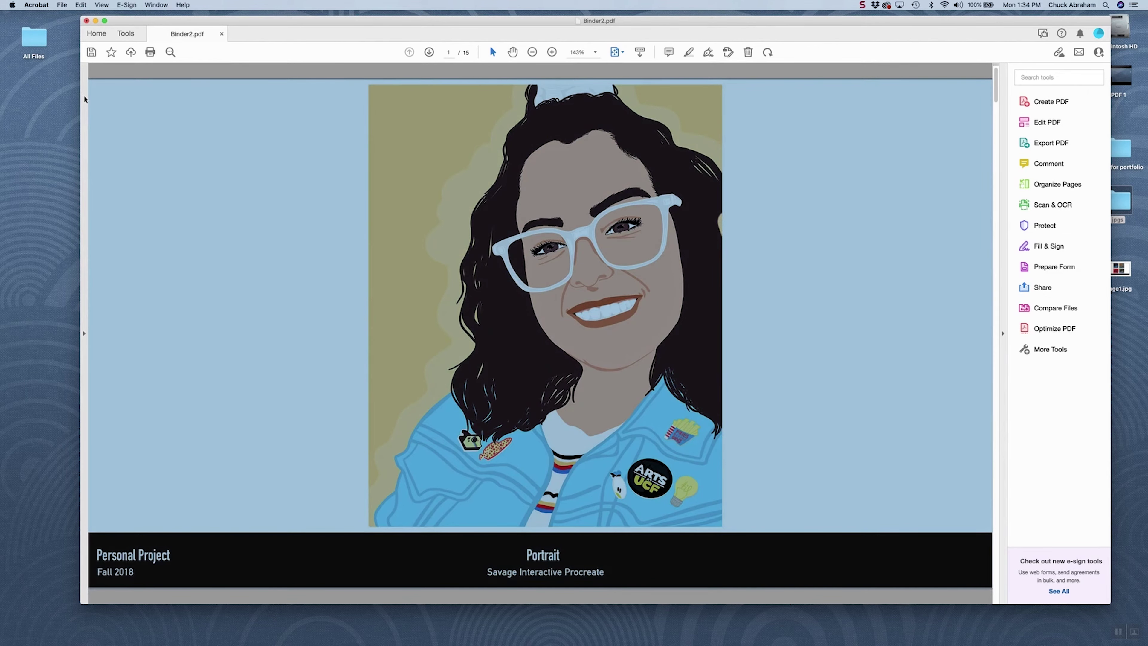
left_click(86, 98)
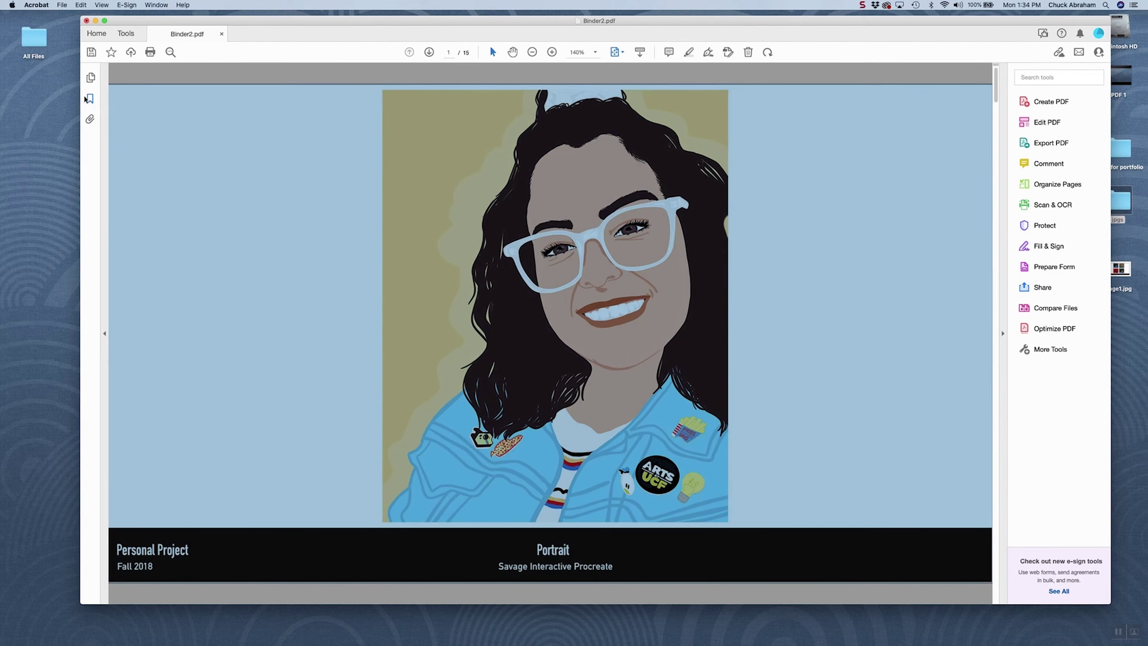
left_click(90, 78)
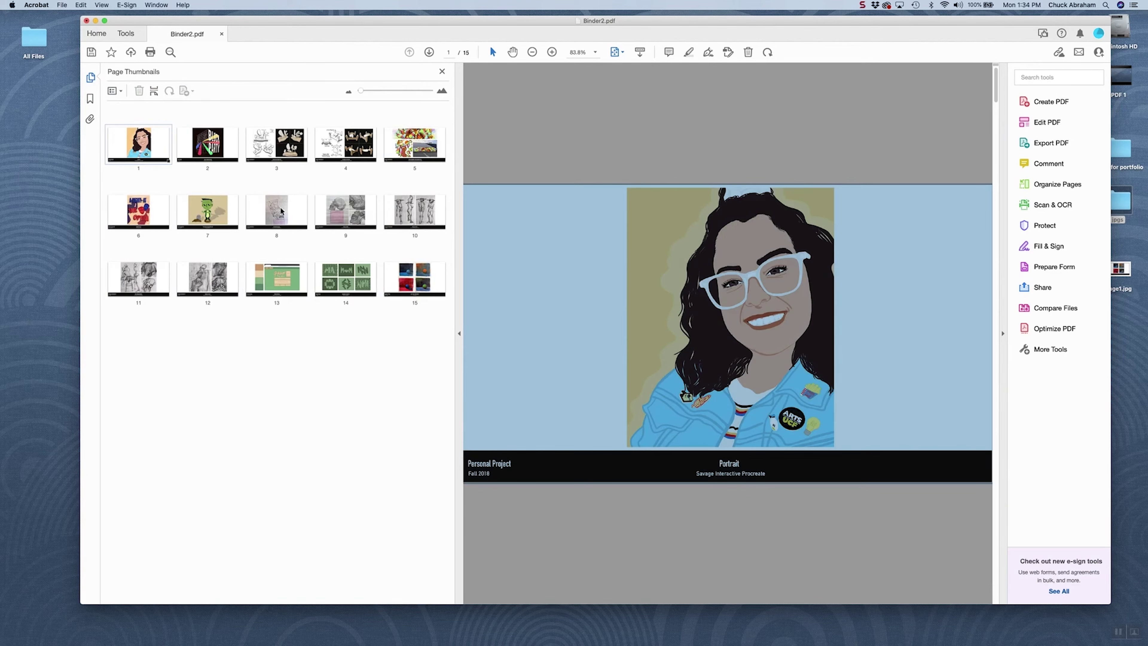
left_click_drag(281, 211, 308, 207)
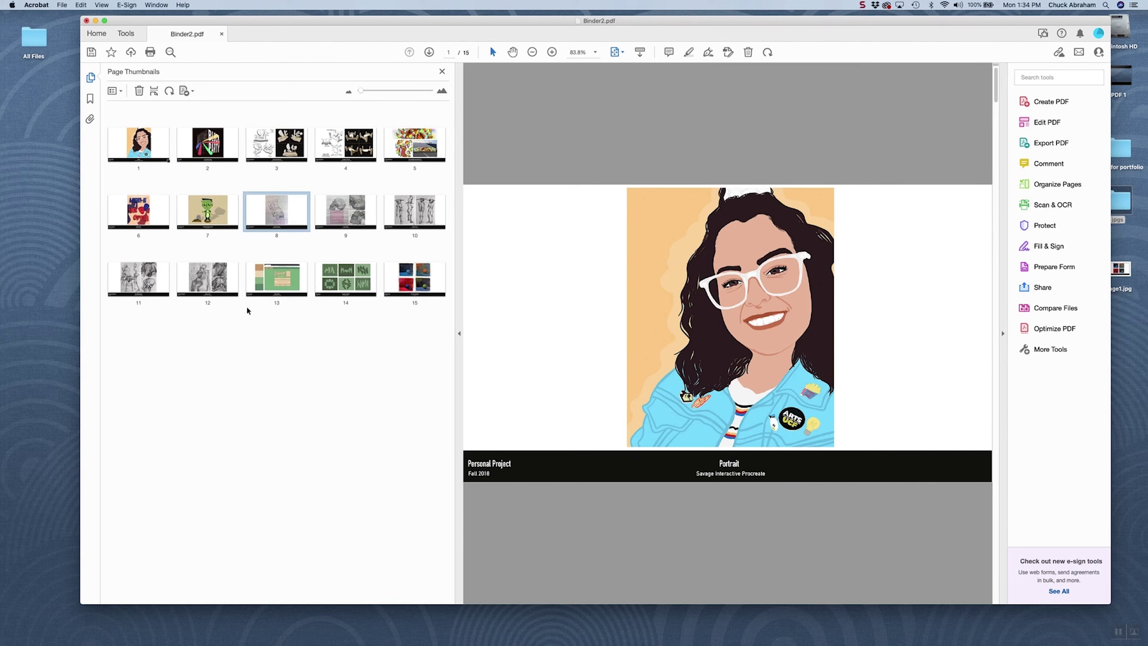
Step: Save the PDF to the Desktop, renaming Binder2 to the owner's name followed by _Portfolio
left_click_drag(543, 25, 510, 23)
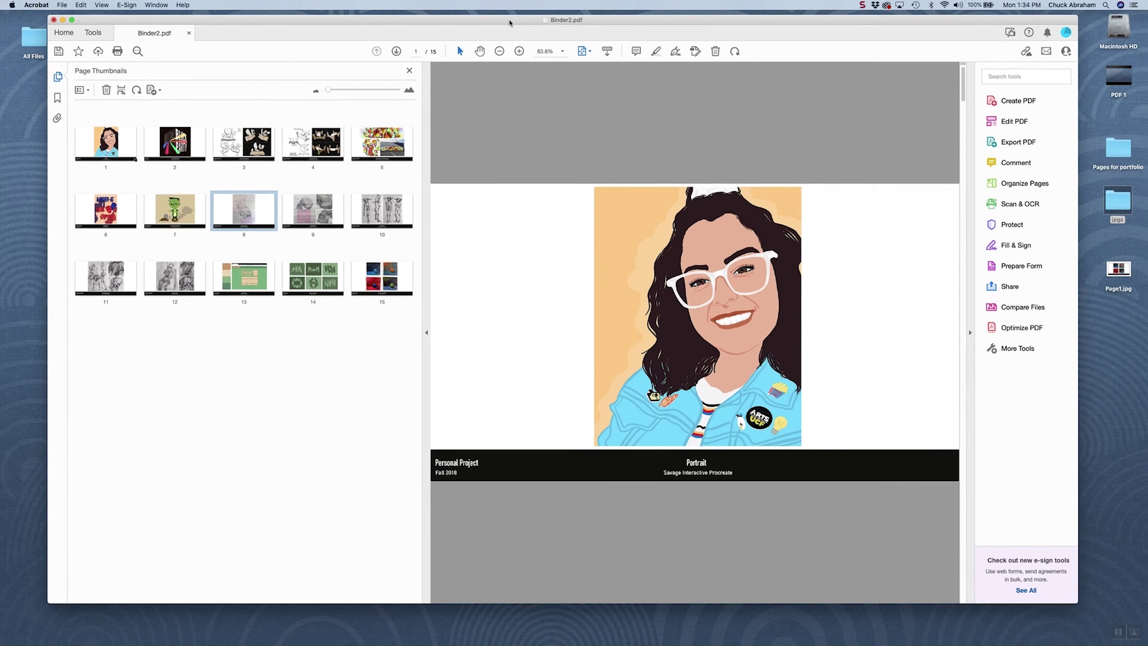
left_click(62, 4)
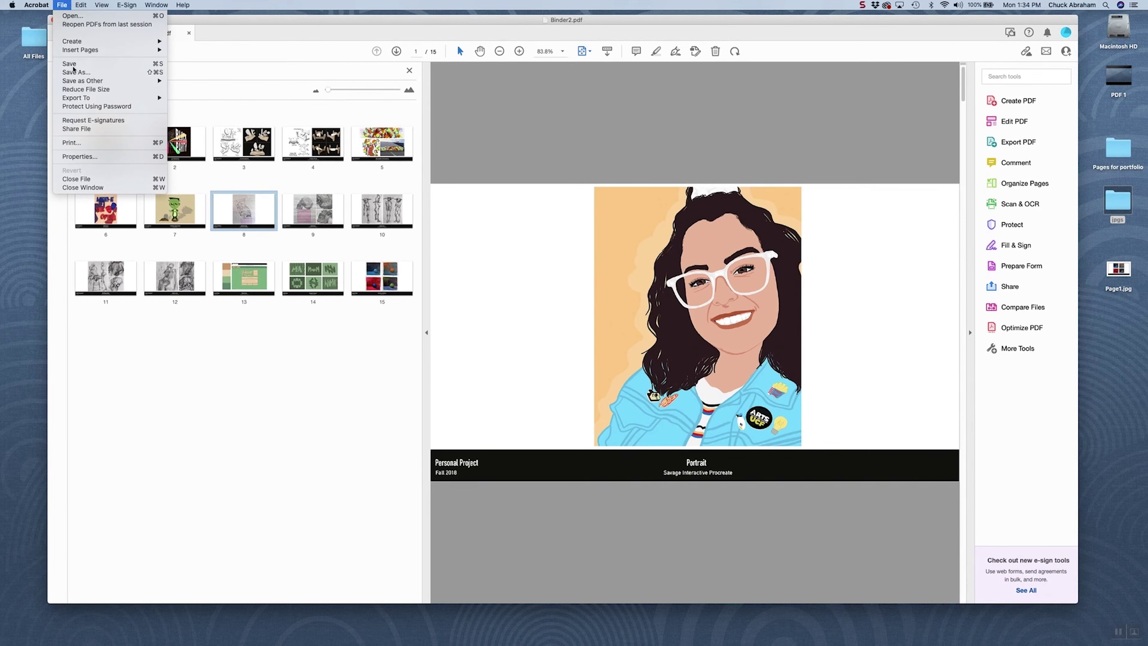
left_click(77, 73)
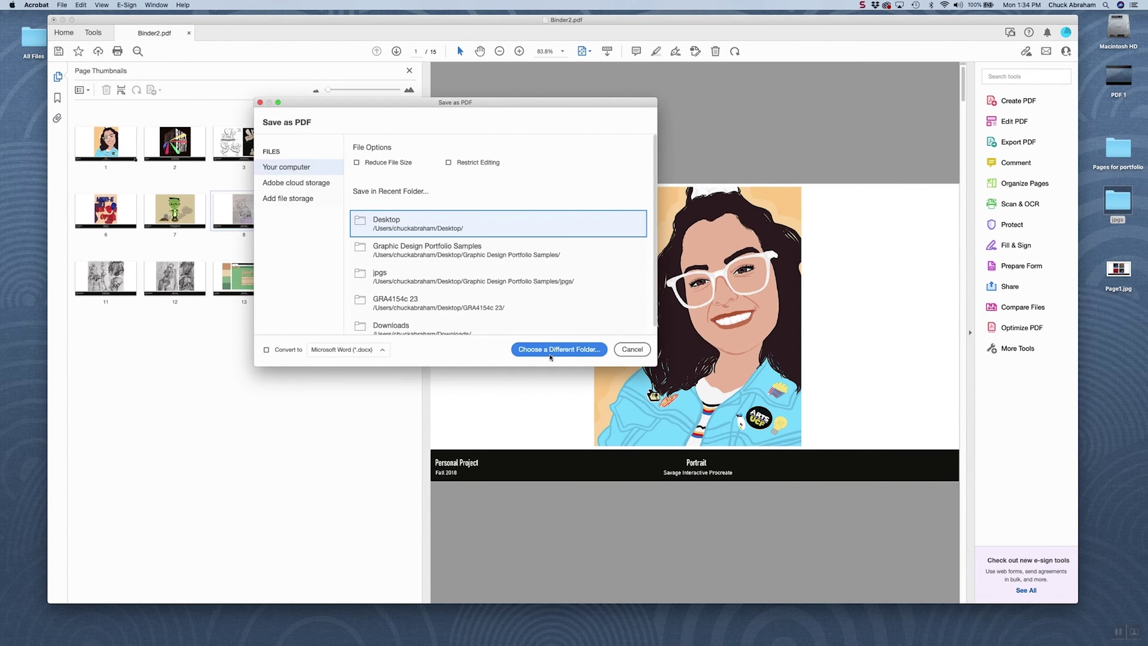
left_click(498, 224)
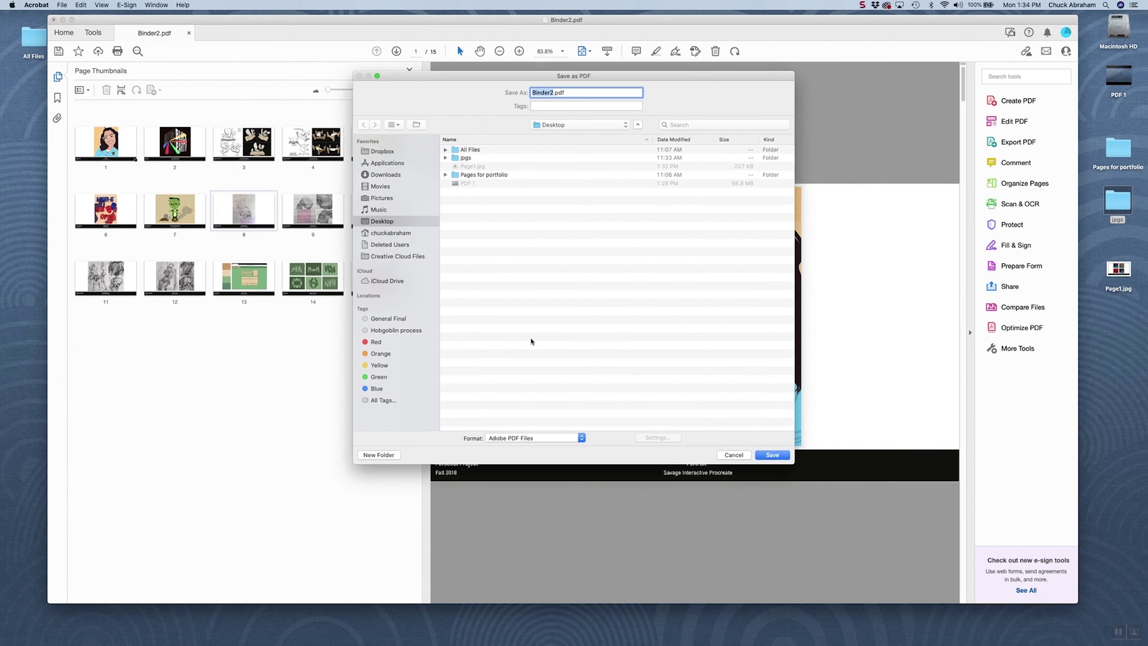
double_click(552, 93)
left_click(552, 92)
double_click(553, 93)
type("Abraha")
type("m")
type("_")
type("Chuc")
type("lie")
type("_")
type("Port")
type("folio")
left_click(780, 456)
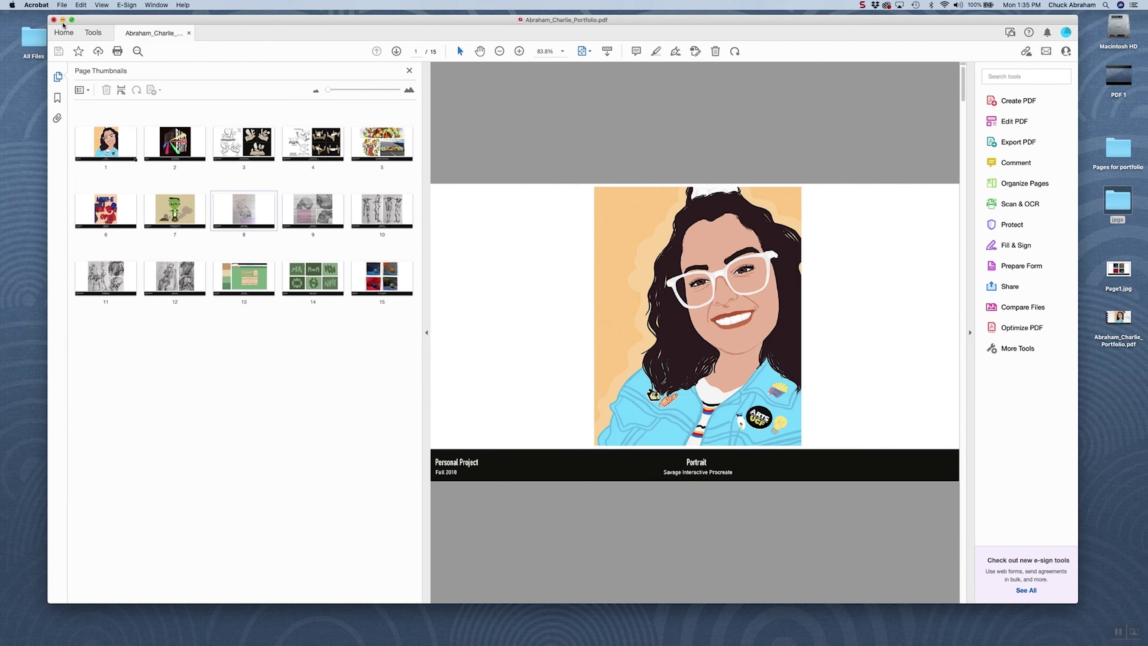
Step: Close the document and jpgs window, then reopen the portfolio PDF from the desktop without thumbnails
left_click(53, 20)
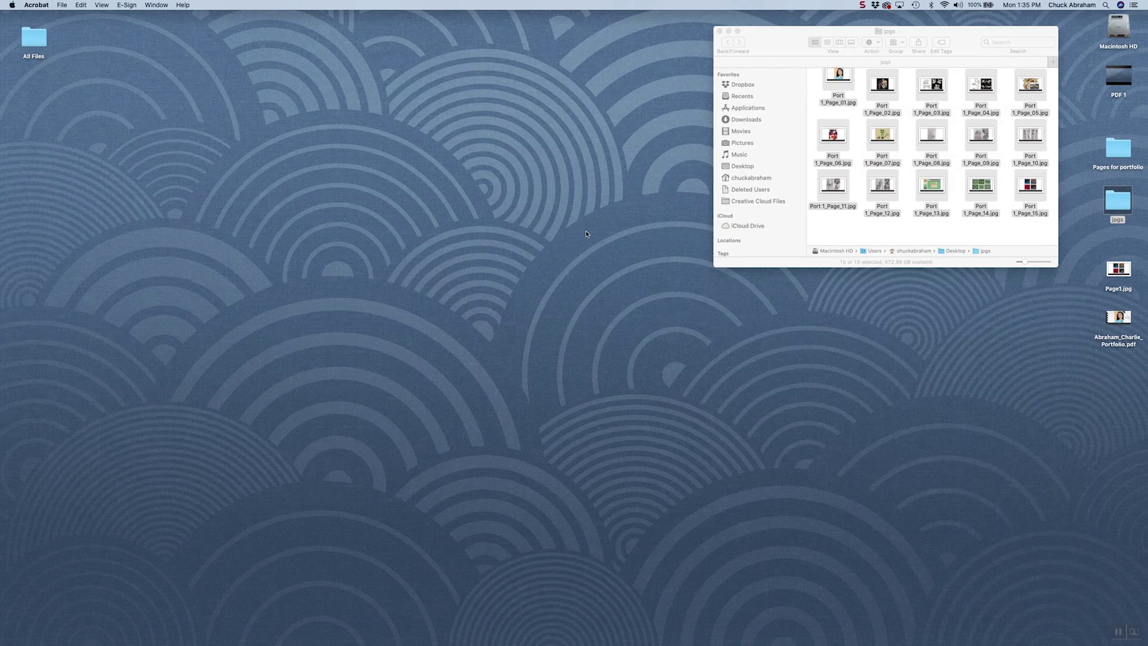
left_click(720, 30)
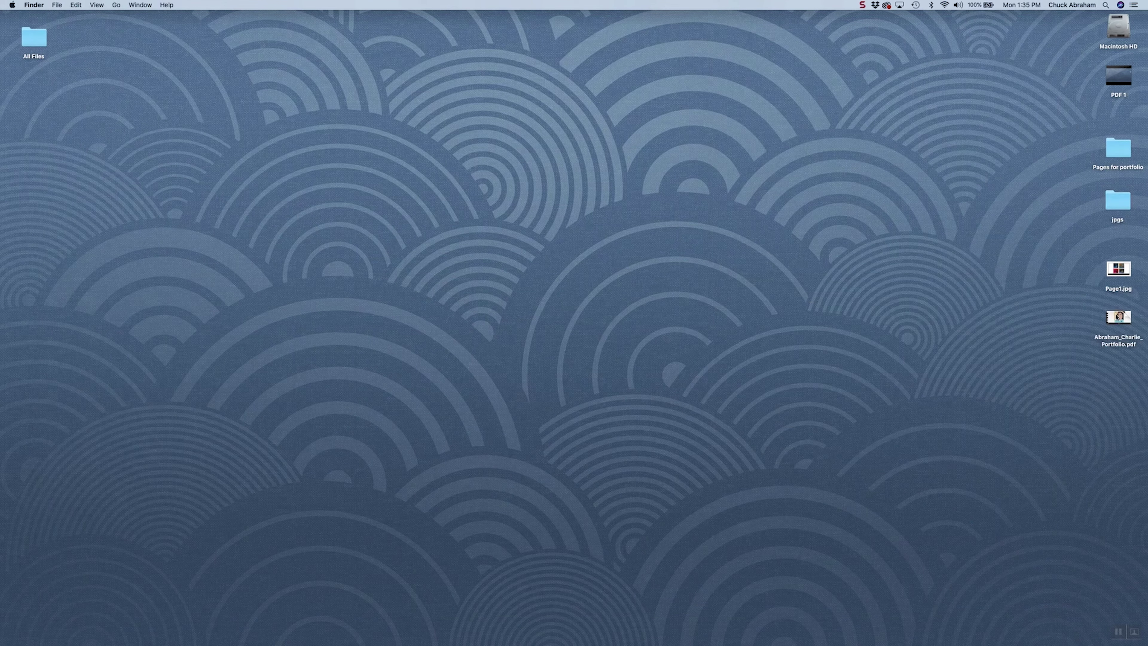
left_click_drag(1118, 316, 526, 297)
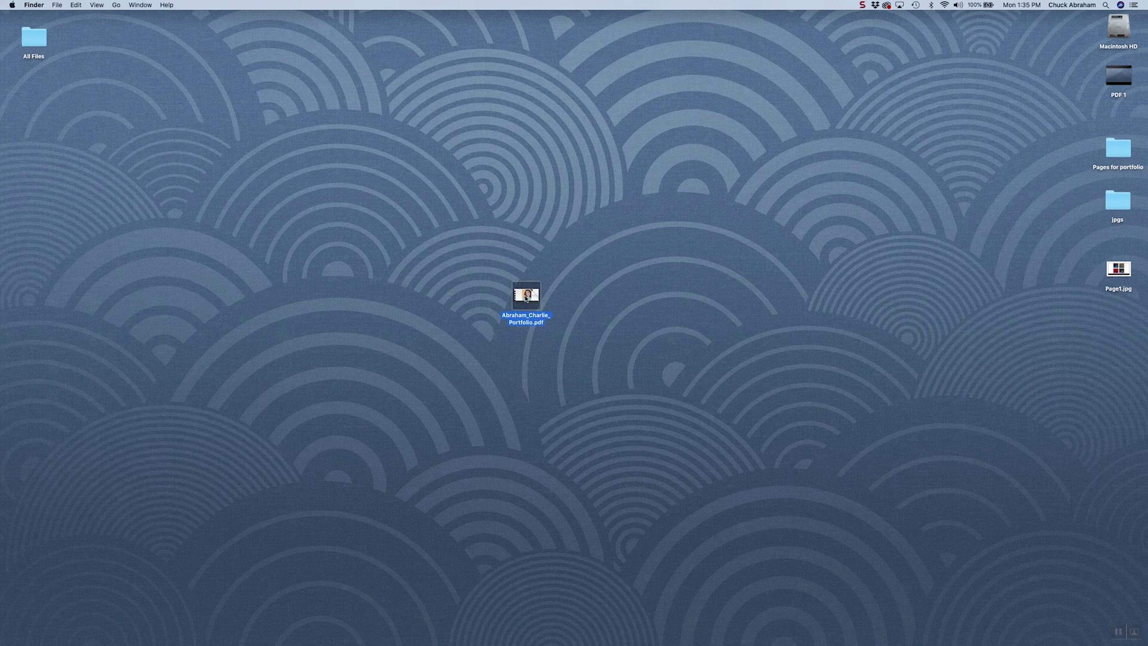
double_click(525, 297)
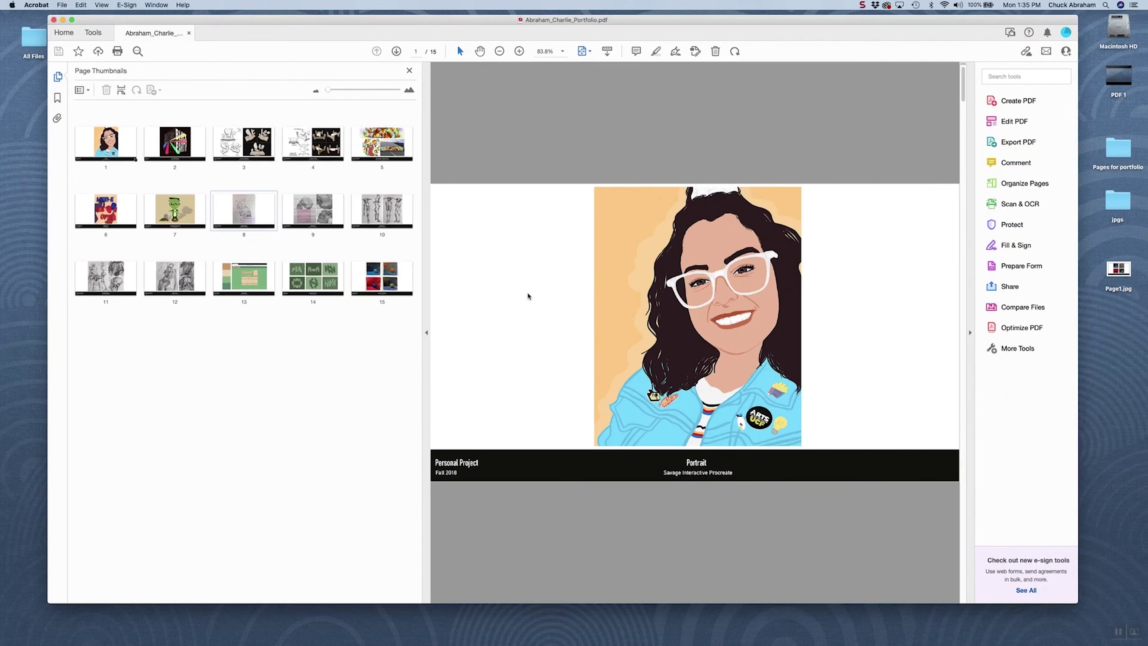
left_click(58, 77)
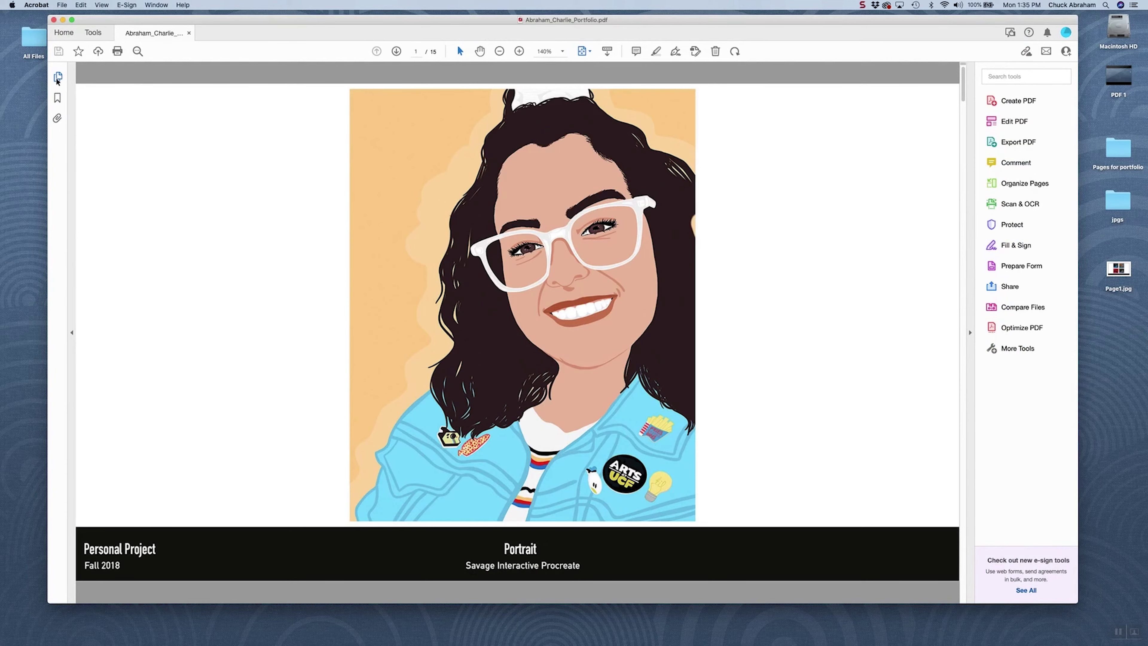
left_click(58, 78)
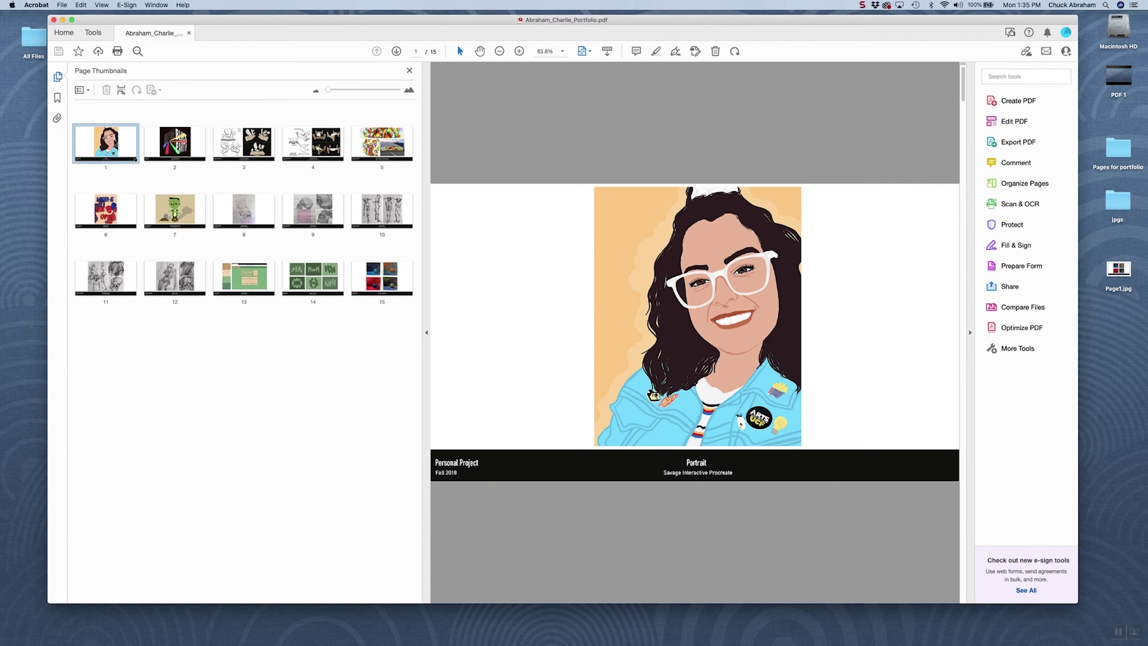
left_click(51, 82)
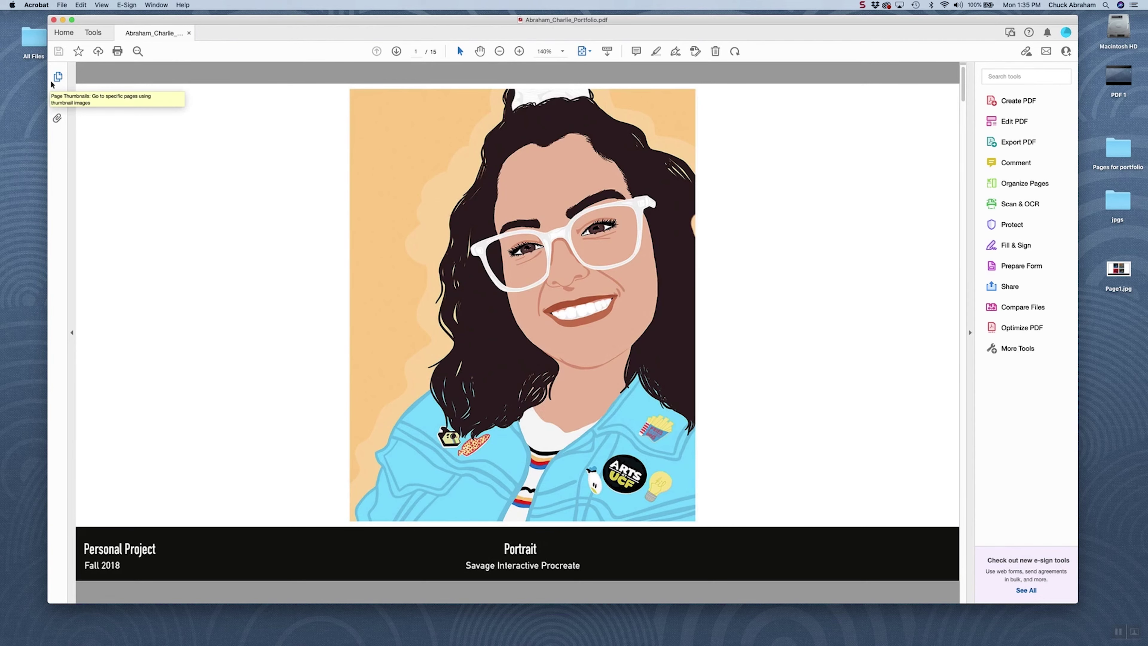
Step: Page through the portfolio with the arrow keys, including a Cmd+L full-screen pass
key("Right")
key("Right")
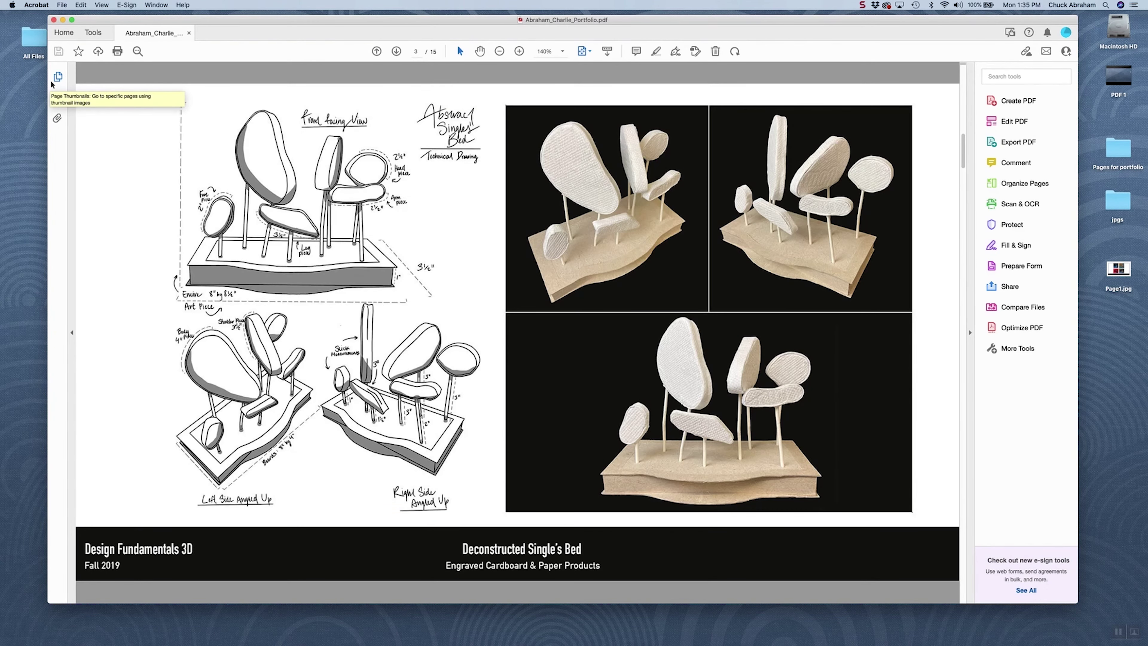
key("Right")
key("Right")
key("Right")
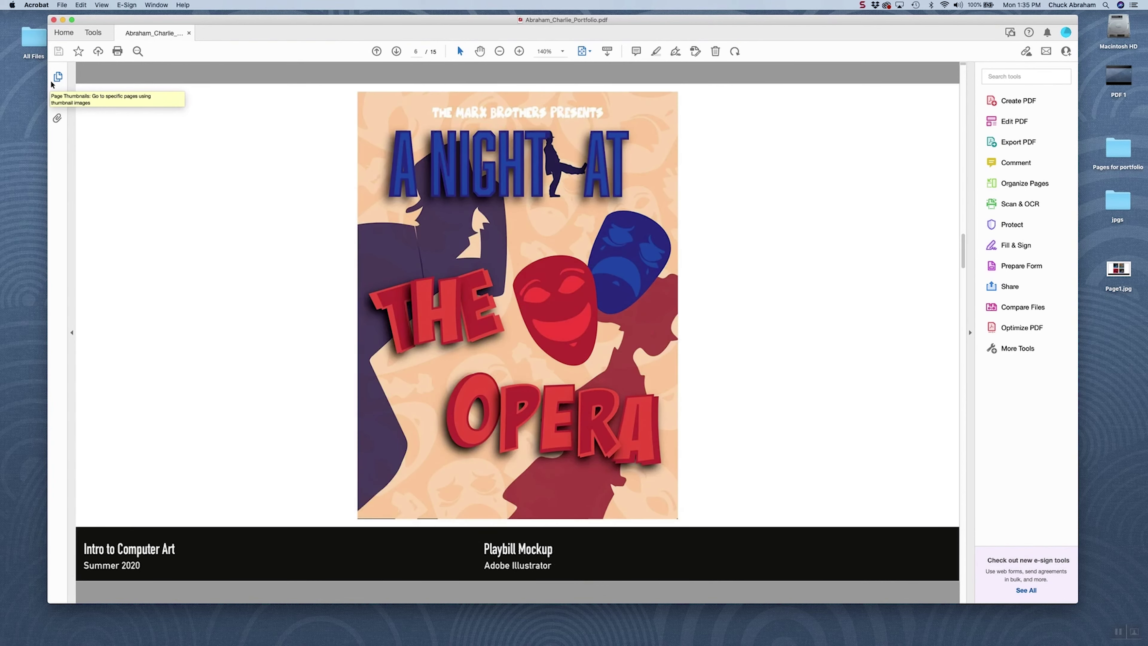
key("Right")
key("Left")
key("Left")
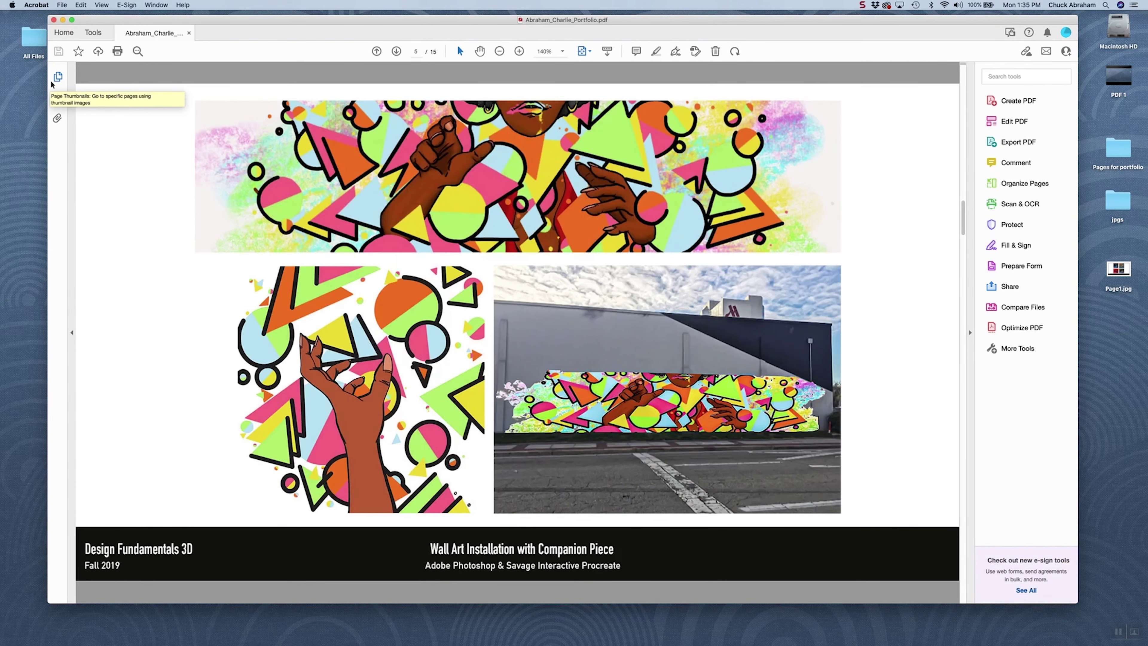
key("Left")
key("Left")
key("Left")
key("Left")
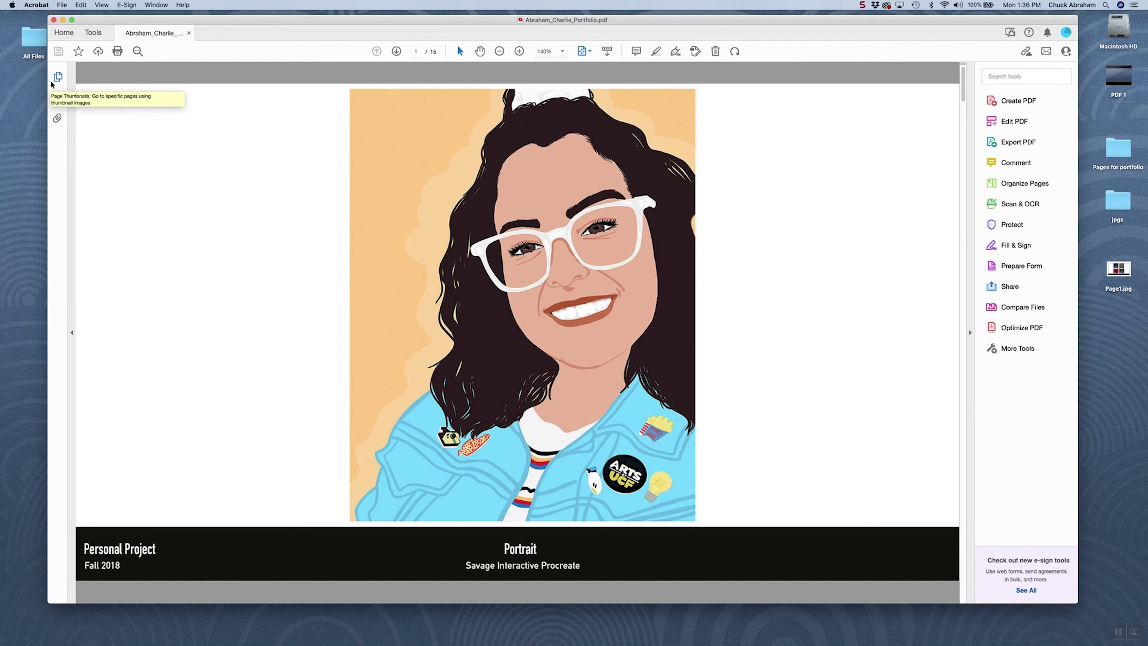
key("super+l")
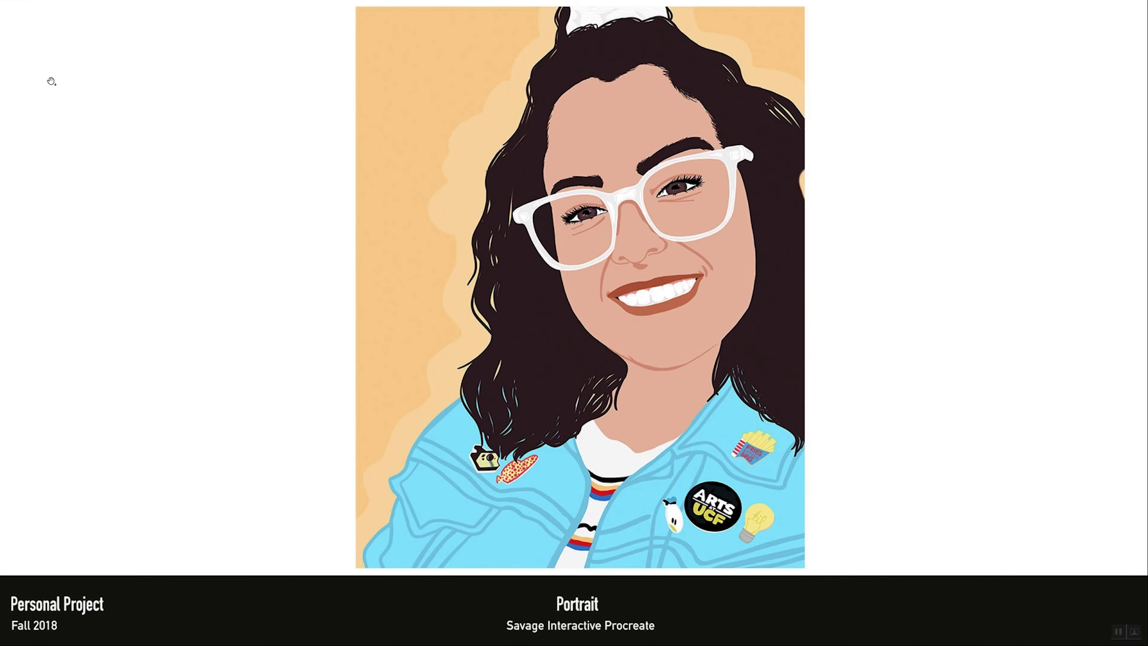
key("Right")
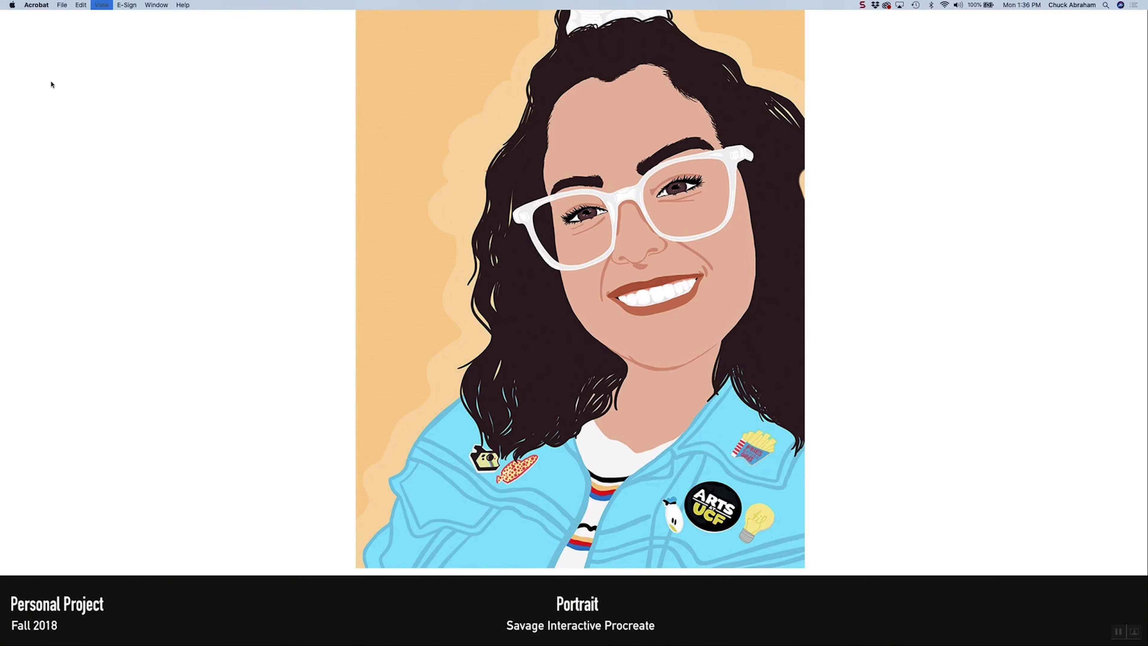
key("super+l")
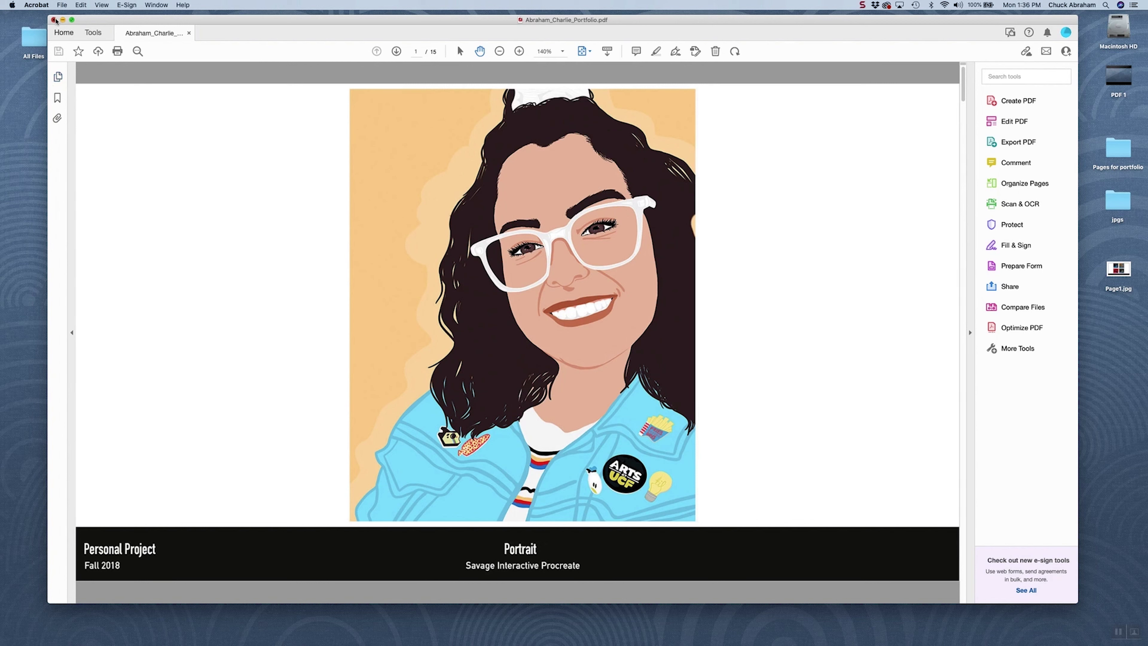
Step: Quit Acrobat and check the portfolio PDF's file info: 3.9 MB, 15 pages
left_click(54, 20)
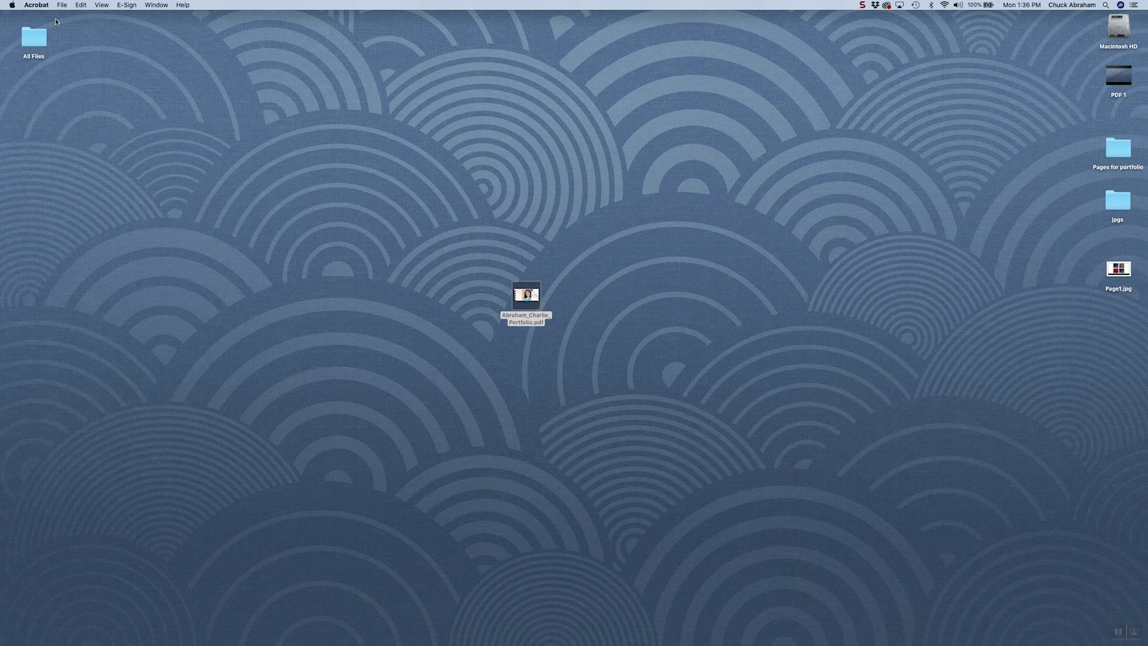
key("super+q")
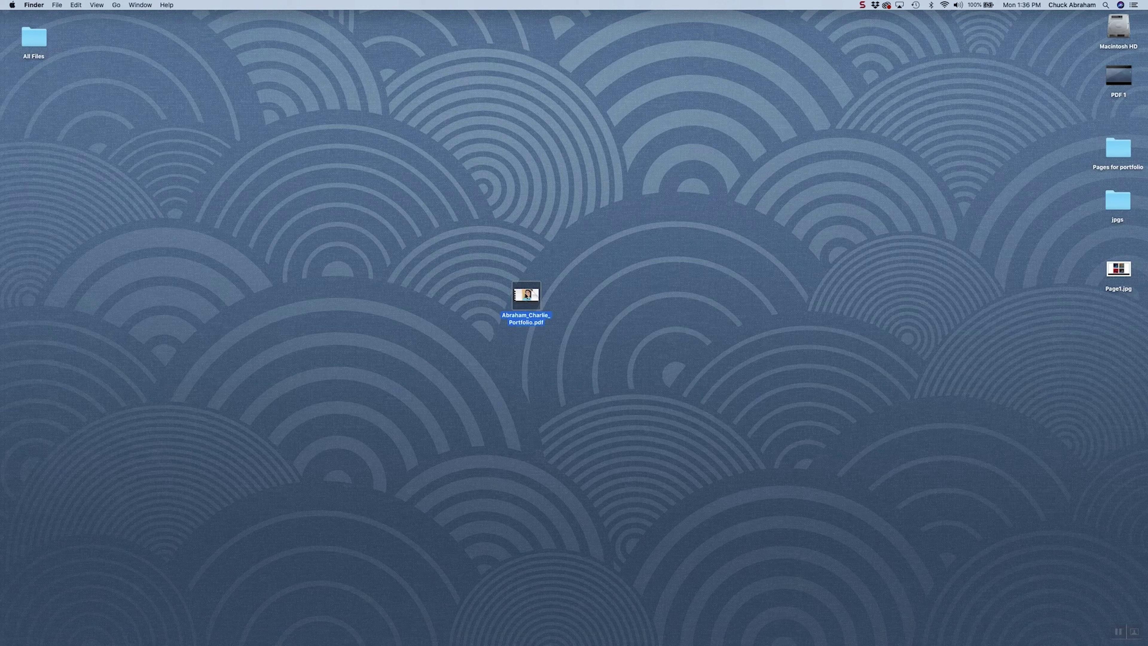
left_click_drag(527, 297, 831, 291)
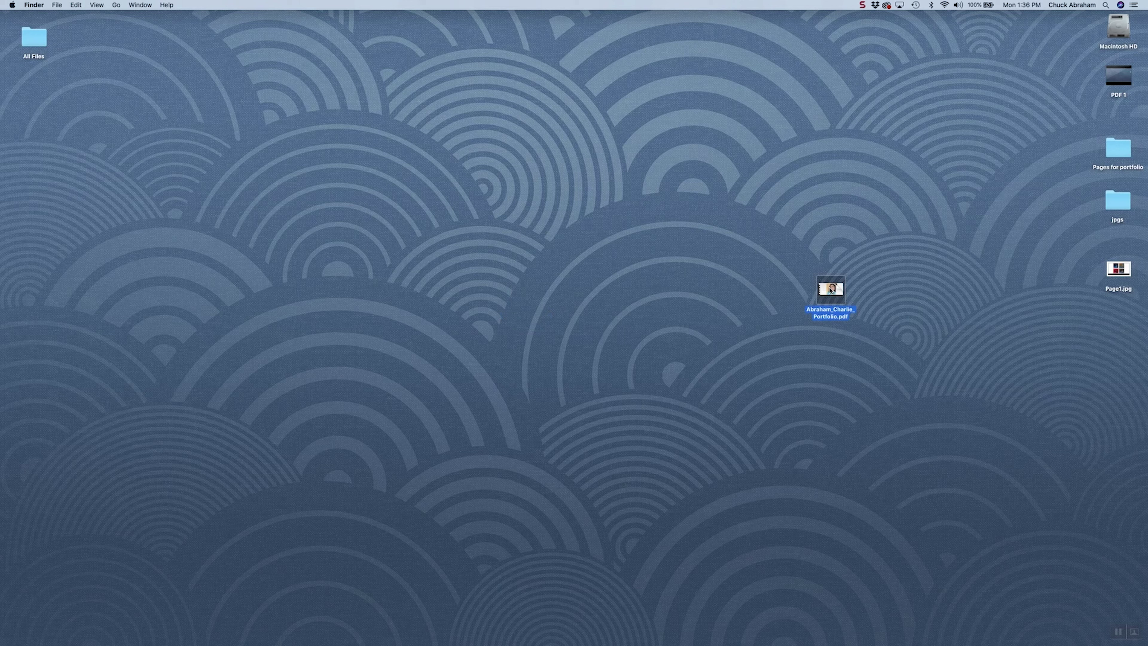
key("super+i")
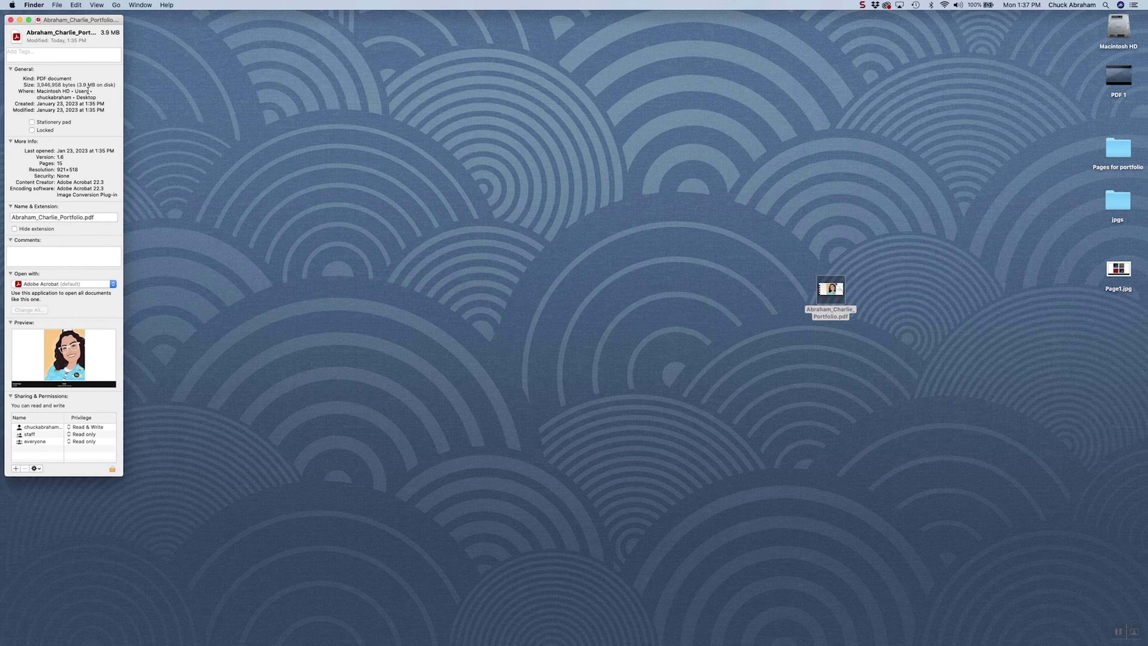
left_click(10, 20)
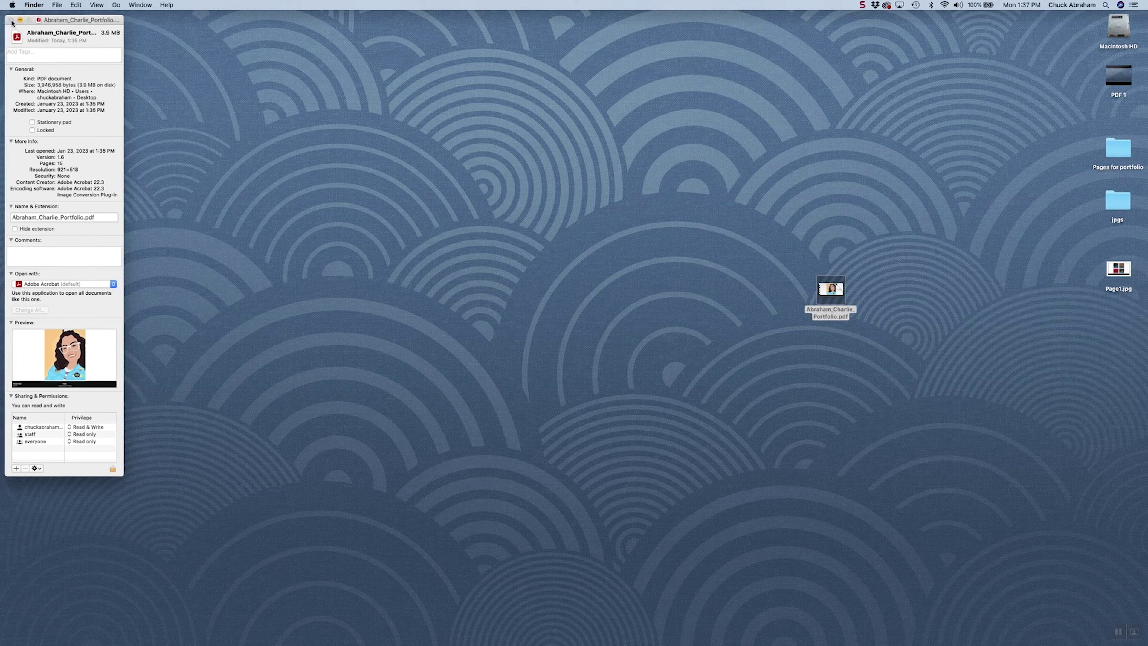
Step: Drag the portfolio PDF icon to the right edge of the desktop, just below Page1.jpg
left_click_drag(841, 295, 1125, 319)
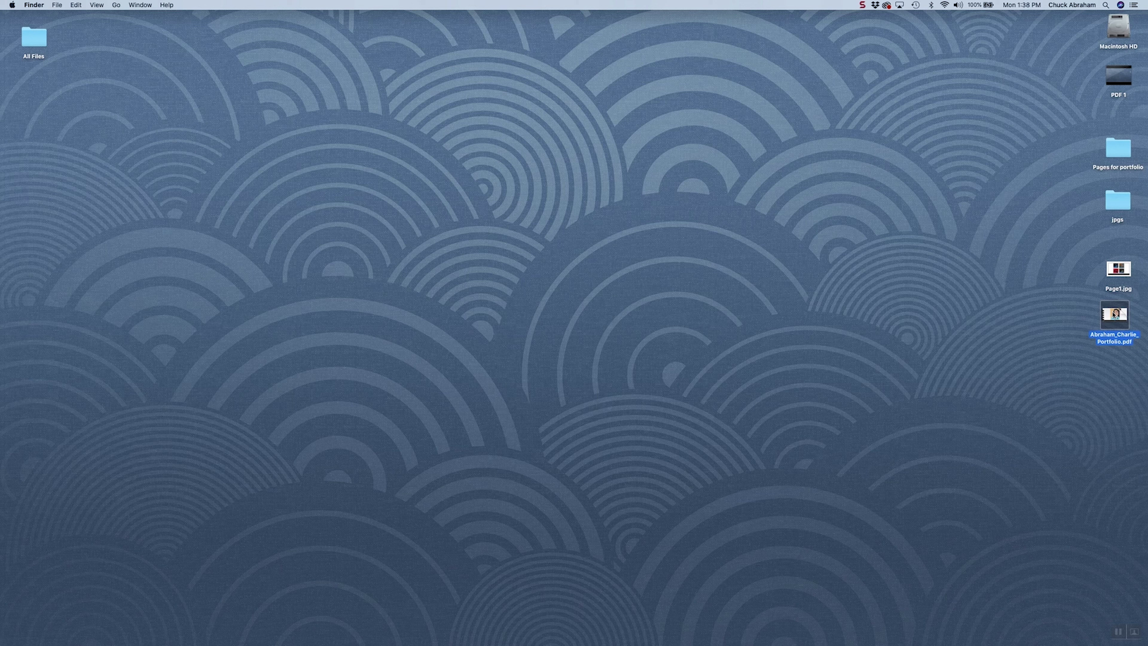
mouse_move(900, 634)
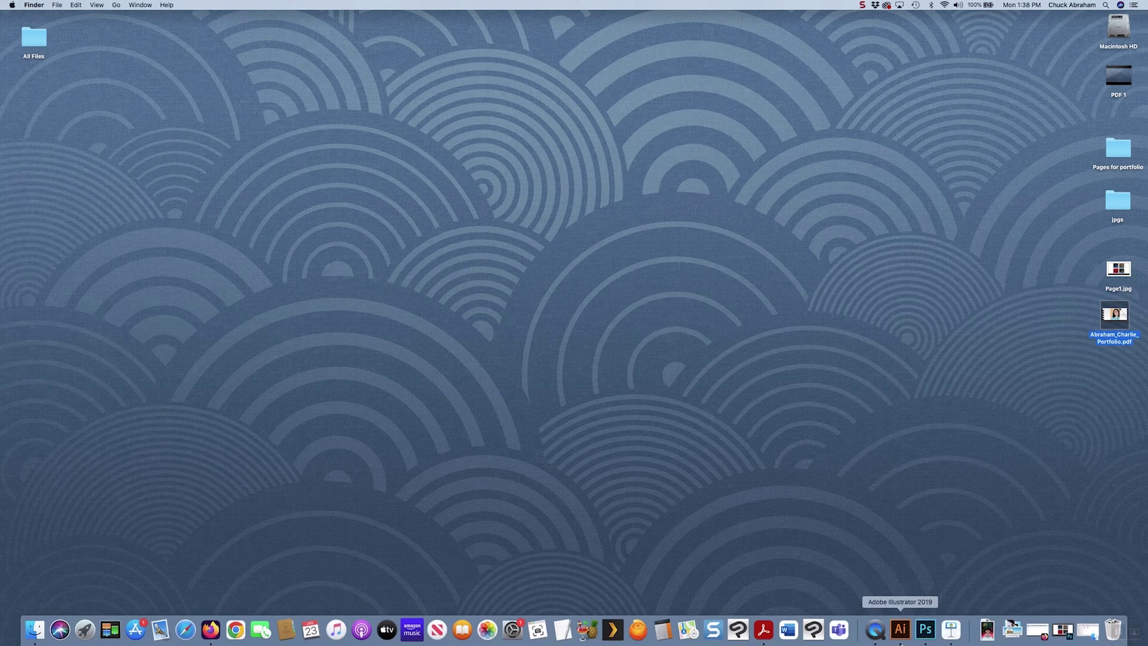